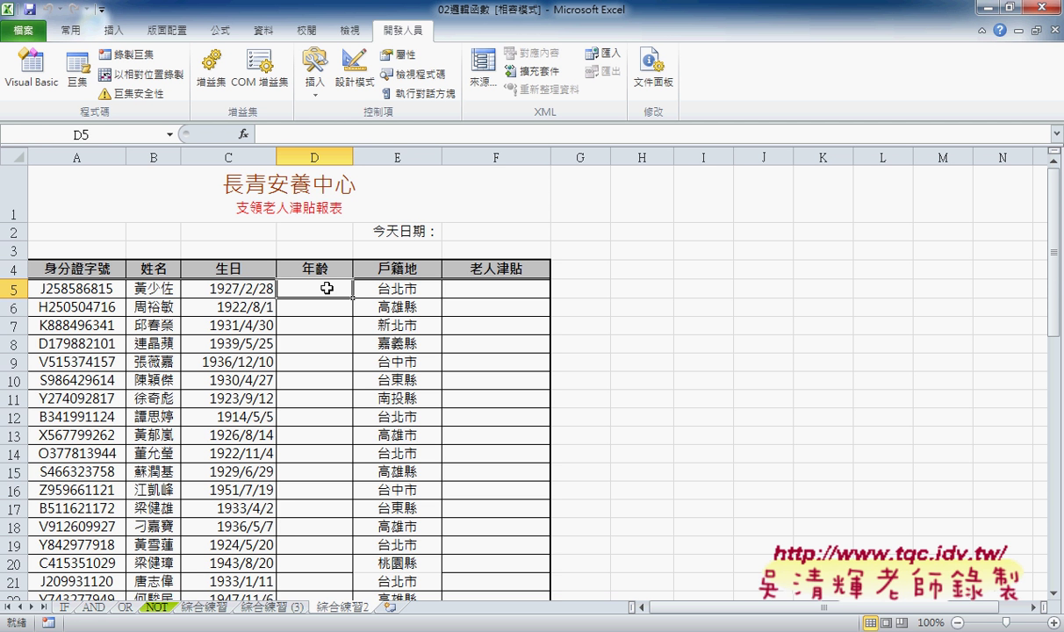
Step: Browse the date and time functions and start a DATEDIF formula in D5, then abandon it
{"action": "left_click", "coordinate": [243, 134]}
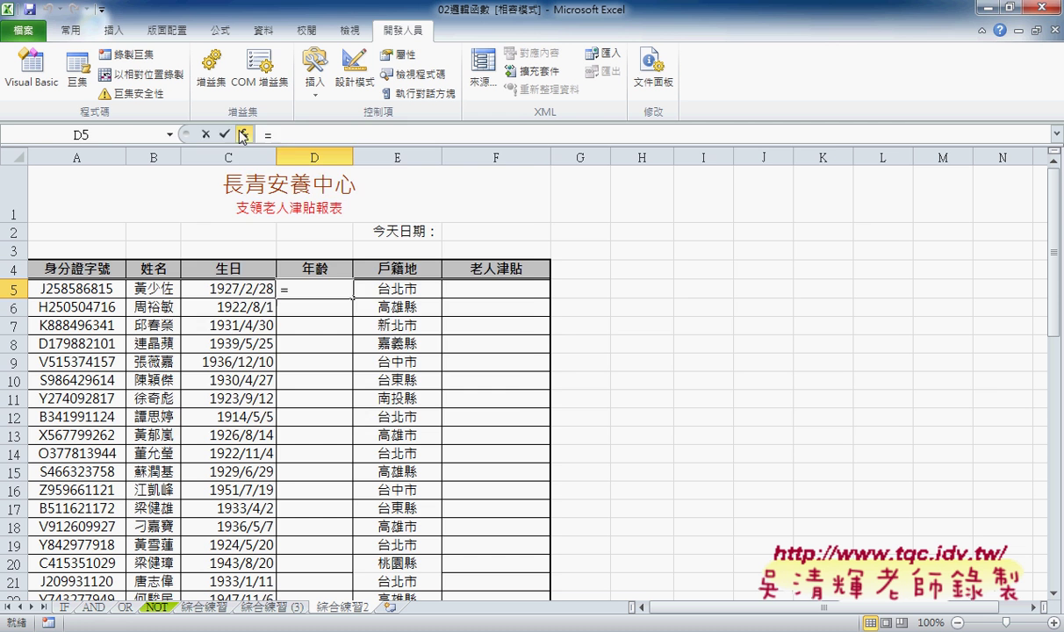
{"action": "left_click_drag", "start_coordinate": [331, 142], "coordinate": [650, 149]}
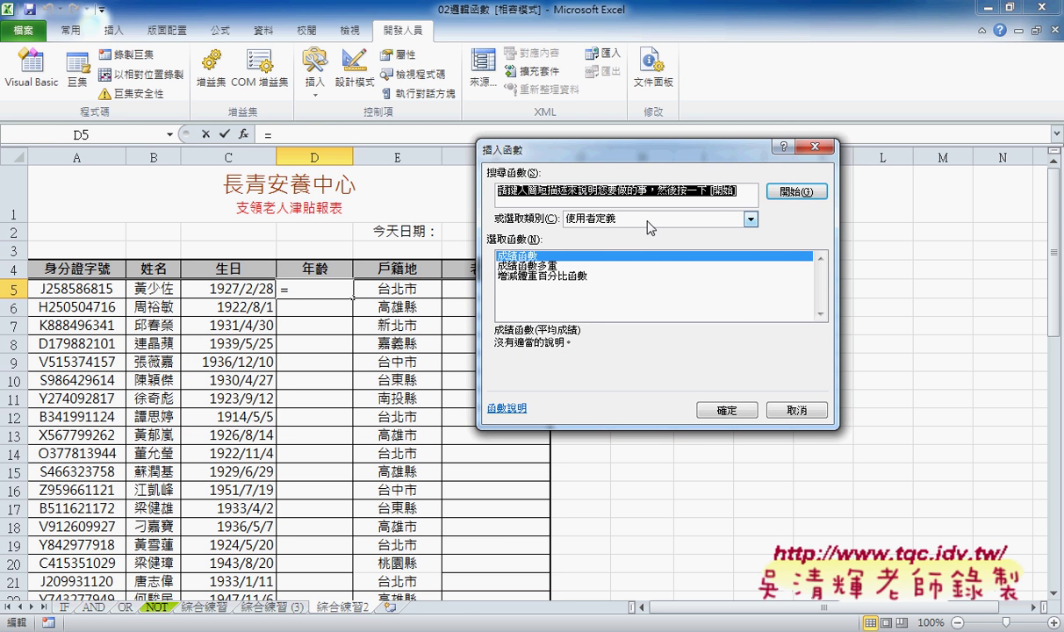
{"action": "left_click", "coordinate": [751, 218]}
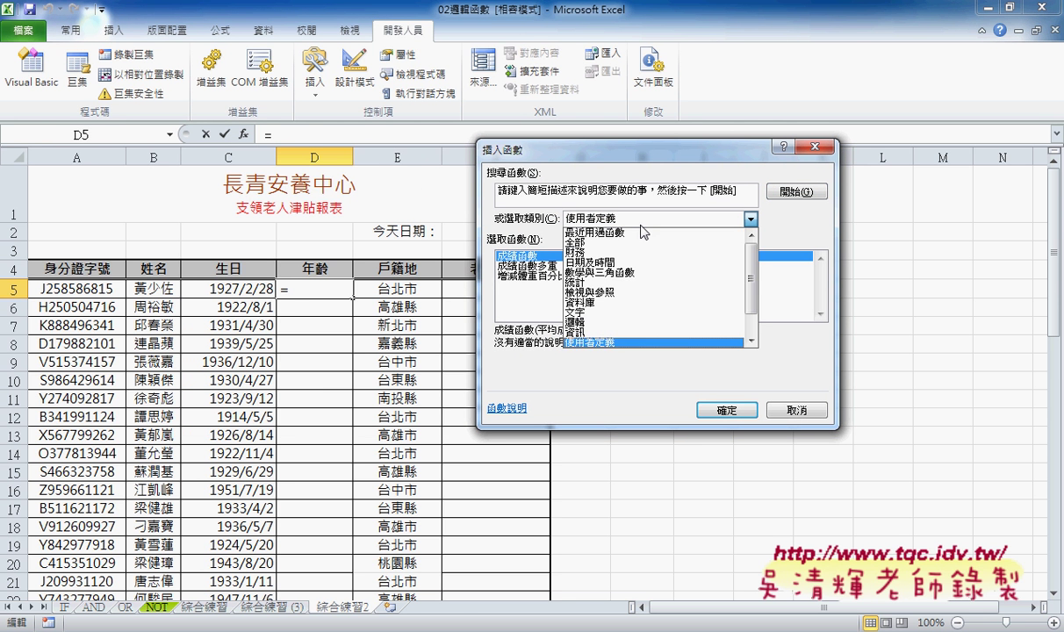
{"action": "left_click", "coordinate": [606, 262]}
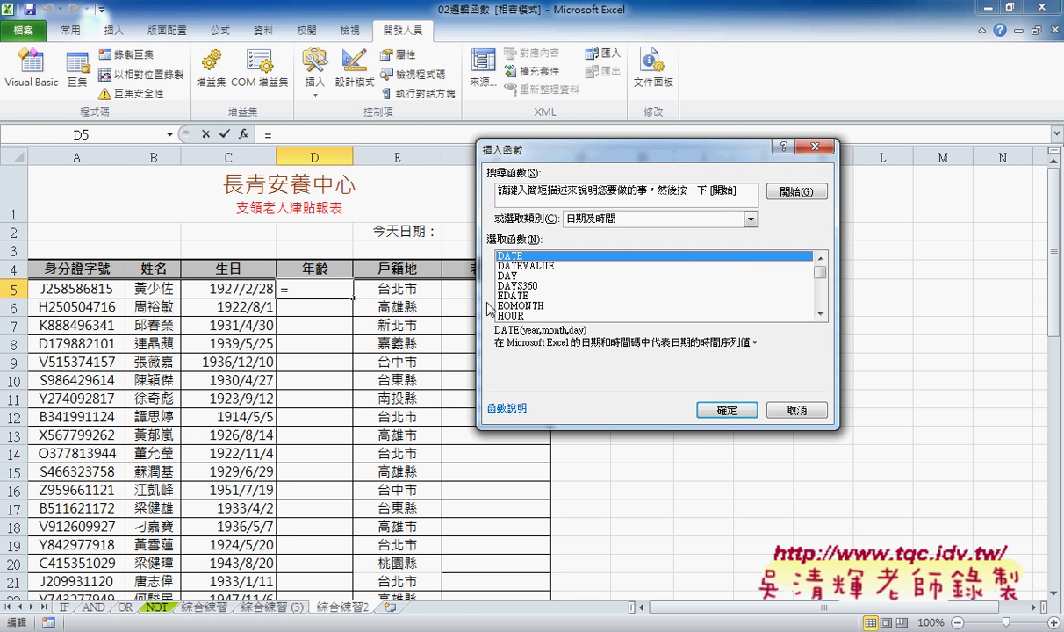
{"action": "left_click", "coordinate": [799, 415]}
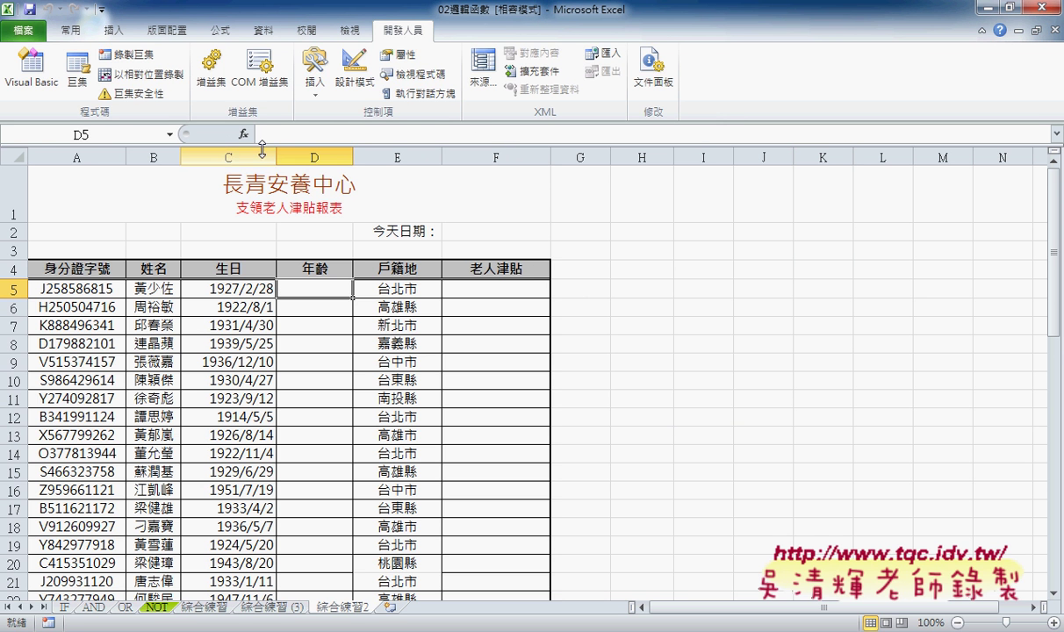
{"action": "left_click", "coordinate": [298, 141]}
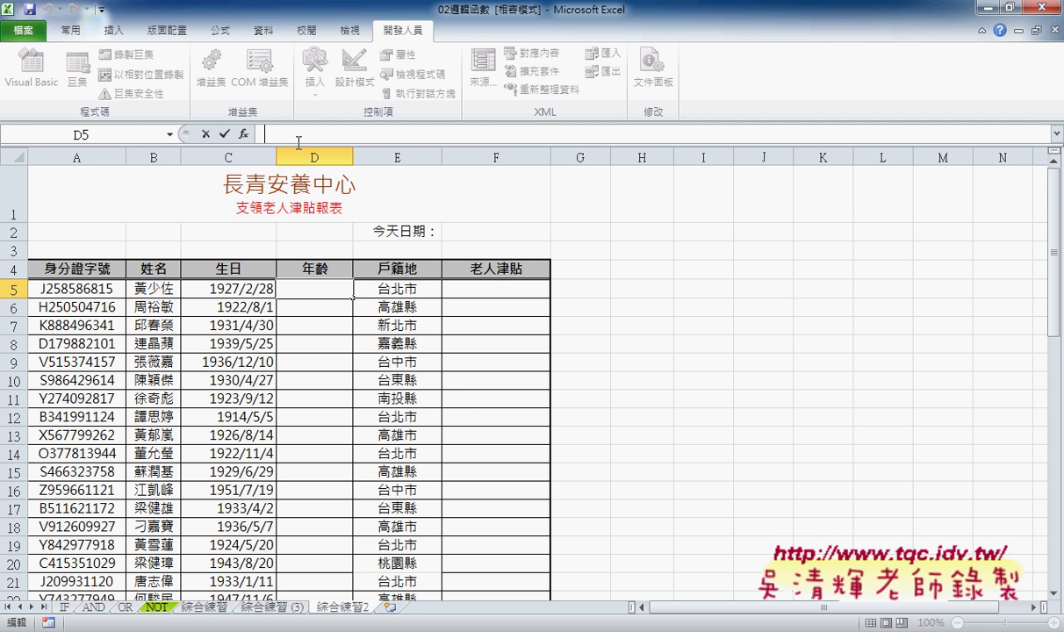
{"action": "type", "text": "=d"}
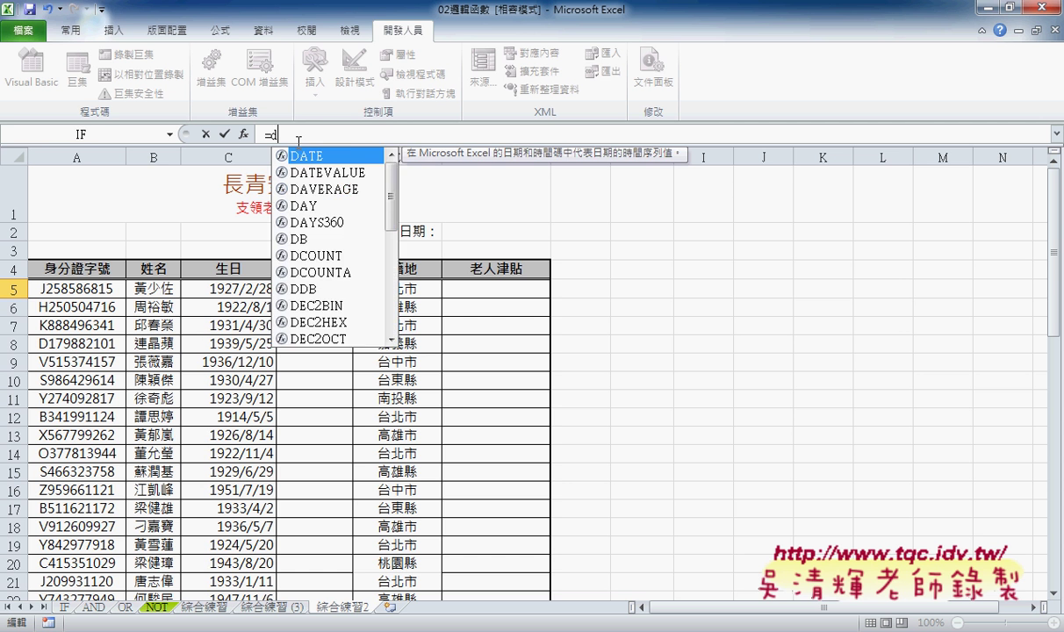
{"action": "type", "text": "ated"}
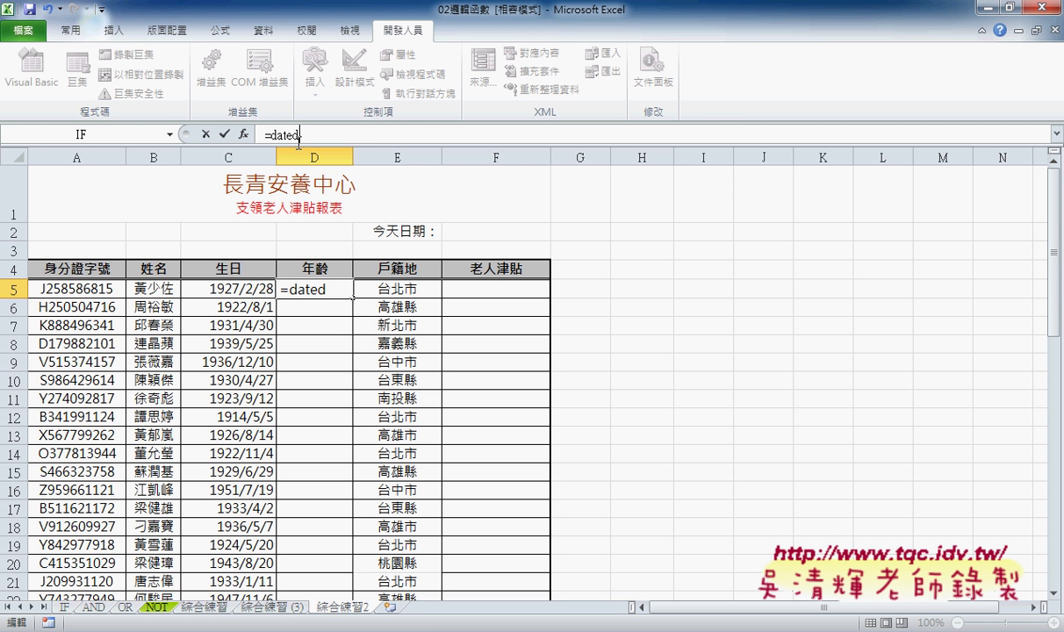
{"action": "type", "text": "if"}
{"action": "type", "text": "("}
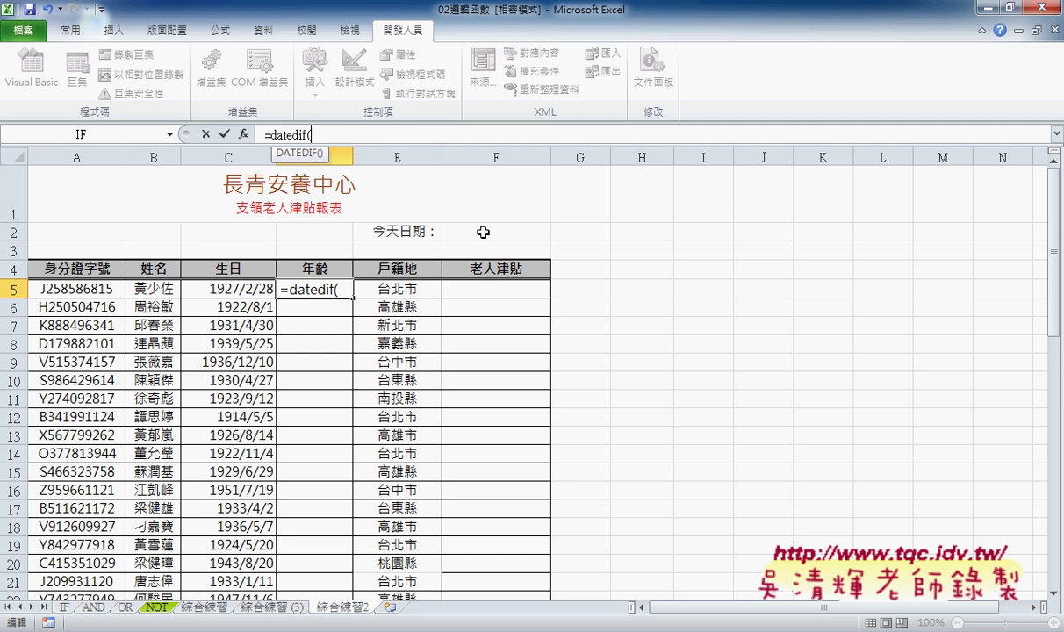
{"action": "key", "text": "Escape"}
Step: Insert =TODAY() into F2 from the 日期及時間 category, showing 104/12/20
{"action": "left_click", "coordinate": [483, 231]}
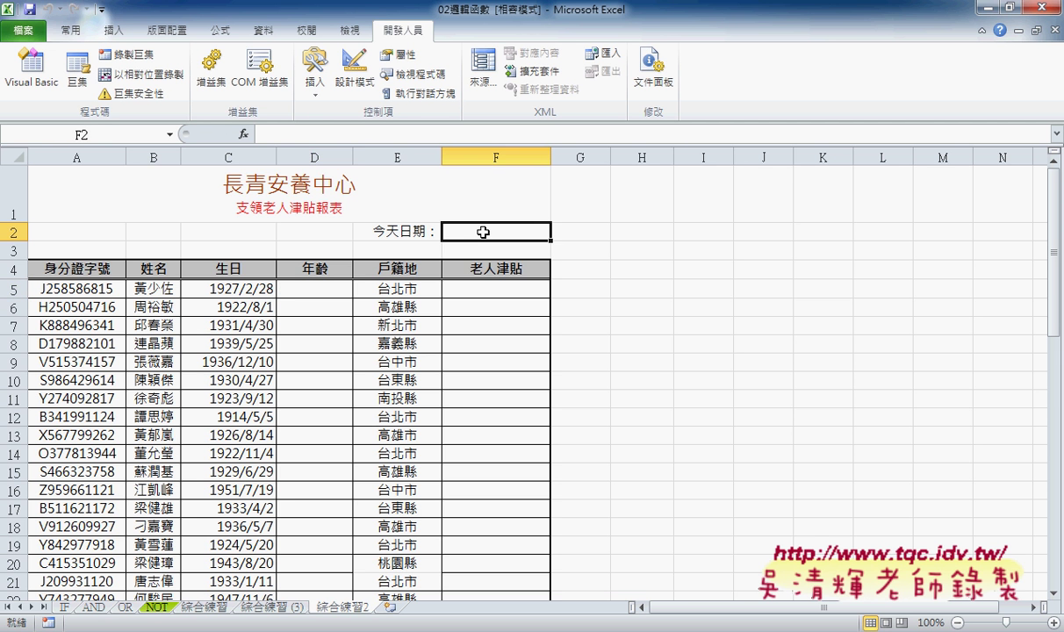
{"action": "left_click", "coordinate": [244, 134]}
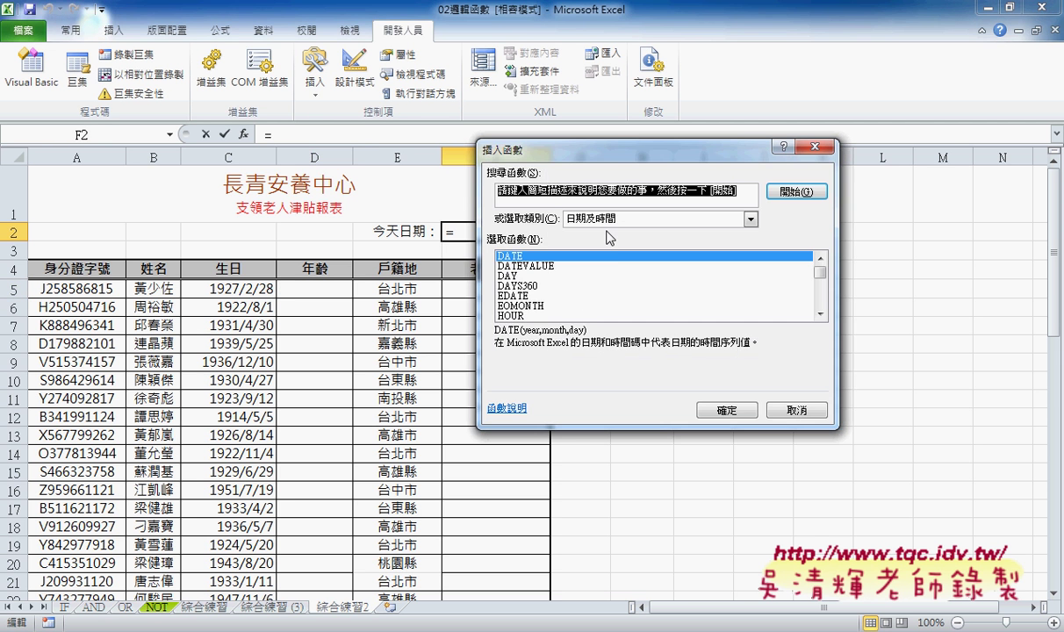
{"action": "left_click", "coordinate": [819, 315]}
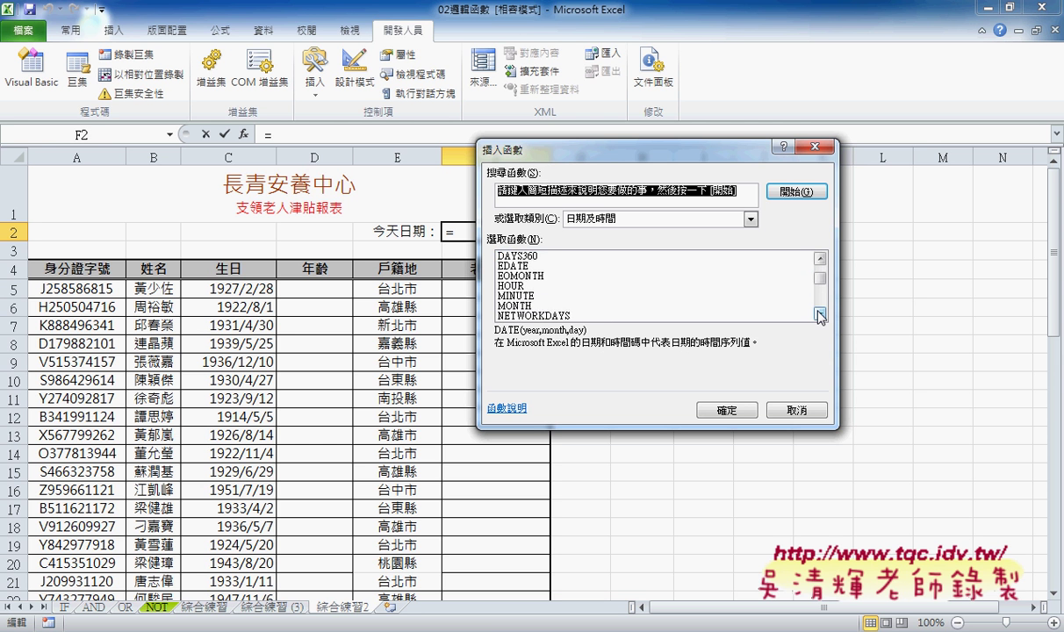
{"action": "left_click", "coordinate": [820, 314]}
{"action": "left_click", "coordinate": [820, 314]}
{"action": "left_click", "coordinate": [819, 314]}
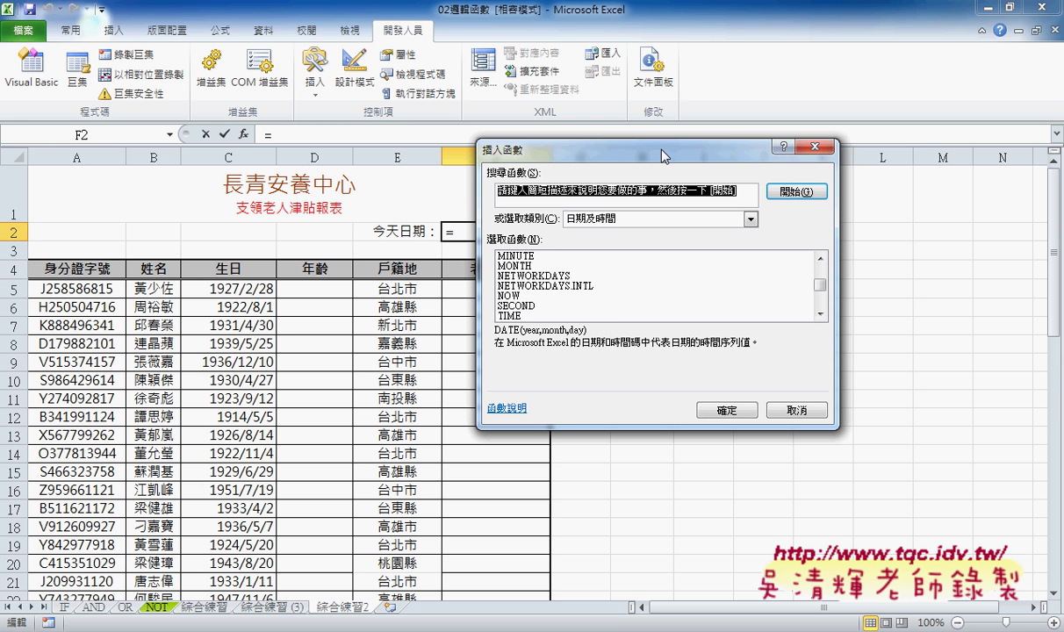
{"action": "left_click_drag", "start_coordinate": [626, 143], "coordinate": [705, 144]}
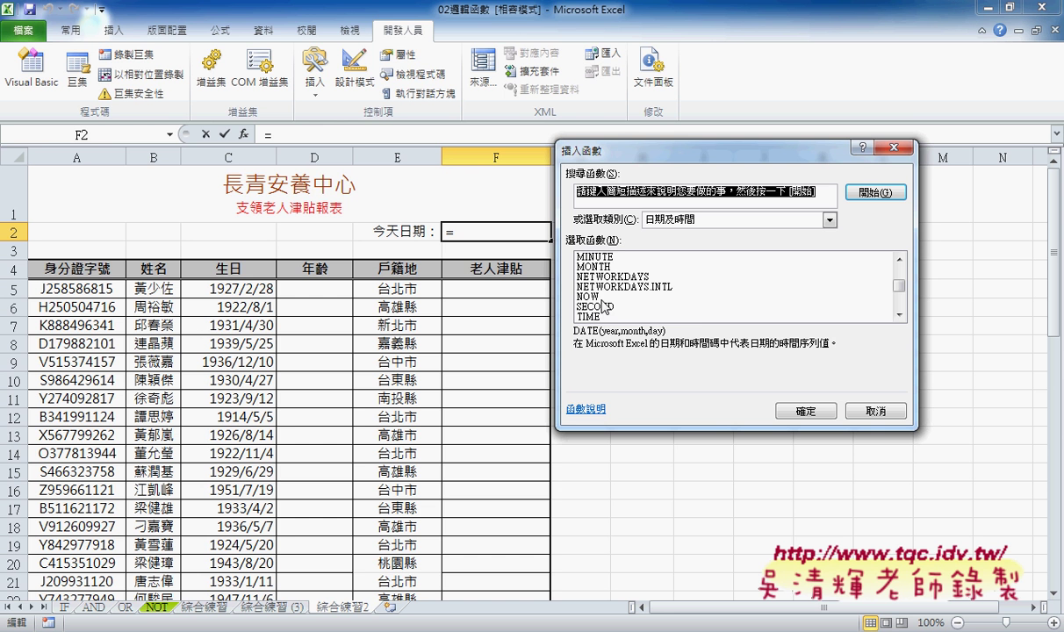
{"action": "left_click", "coordinate": [899, 314]}
{"action": "left_click", "coordinate": [899, 314]}
{"action": "left_click", "coordinate": [899, 315]}
{"action": "left_click", "coordinate": [622, 316]}
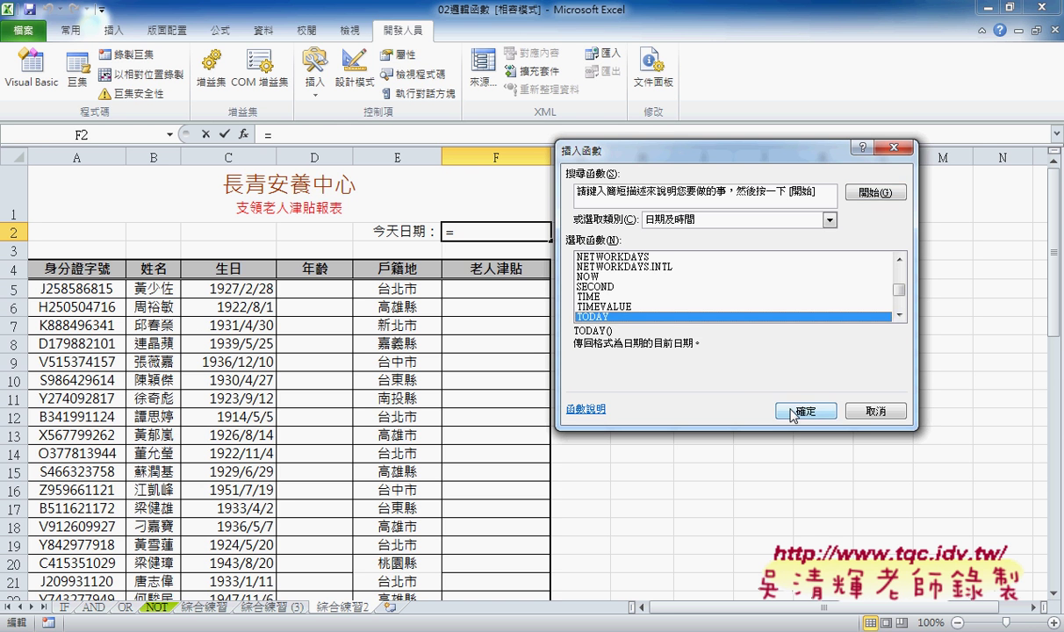
{"action": "left_click", "coordinate": [805, 411]}
{"action": "left_click", "coordinate": [743, 328]}
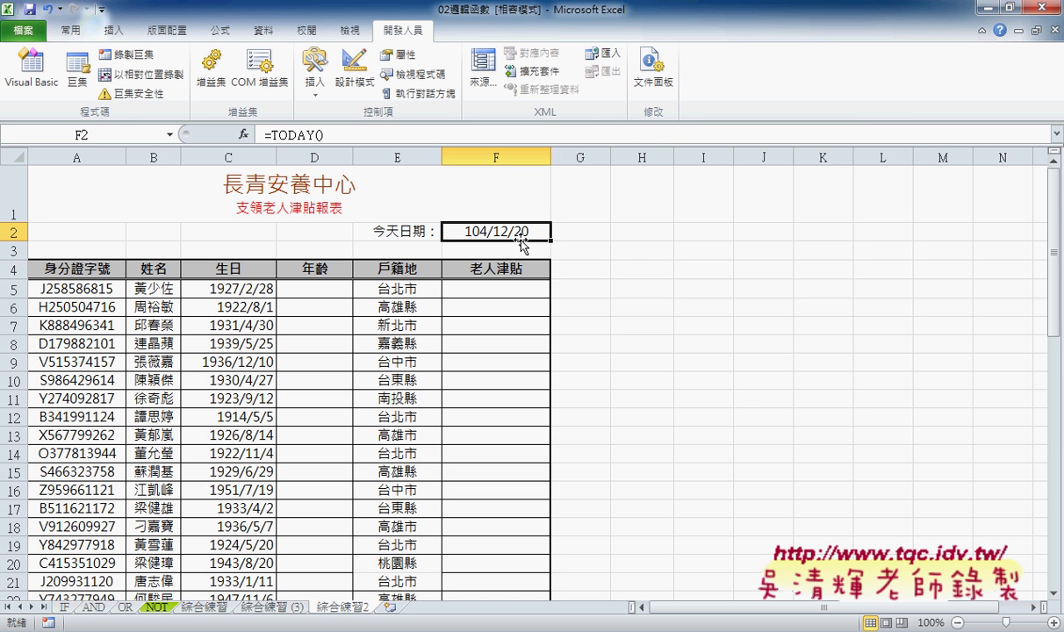
Step: Enter =DATEDIF(C5,F2,"Y") in D5, giving the first resident's age of 88
{"action": "left_click", "coordinate": [312, 288]}
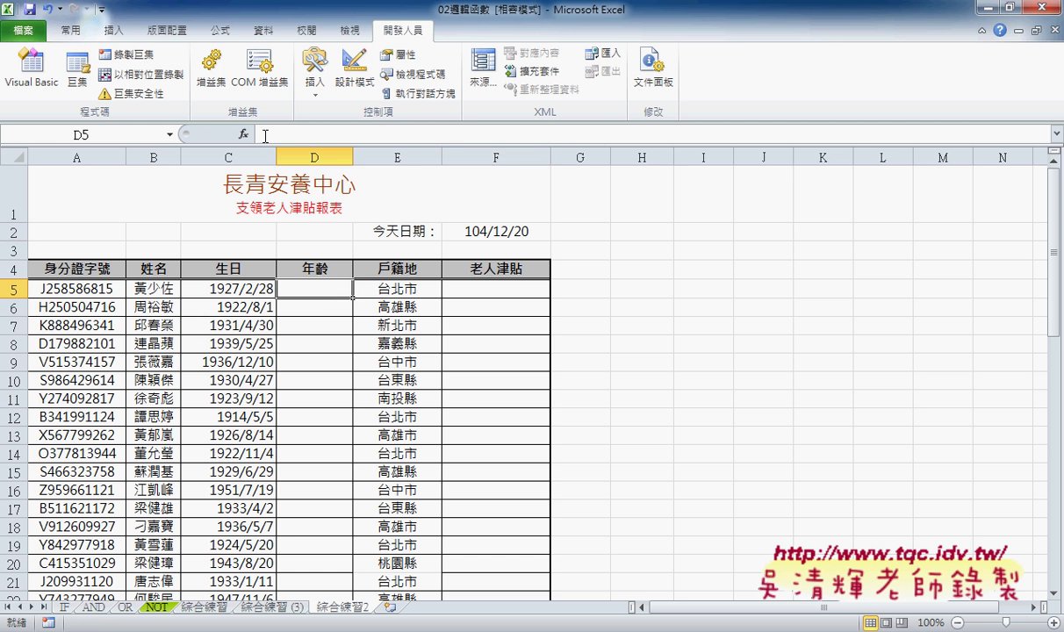
{"action": "left_click", "coordinate": [279, 134]}
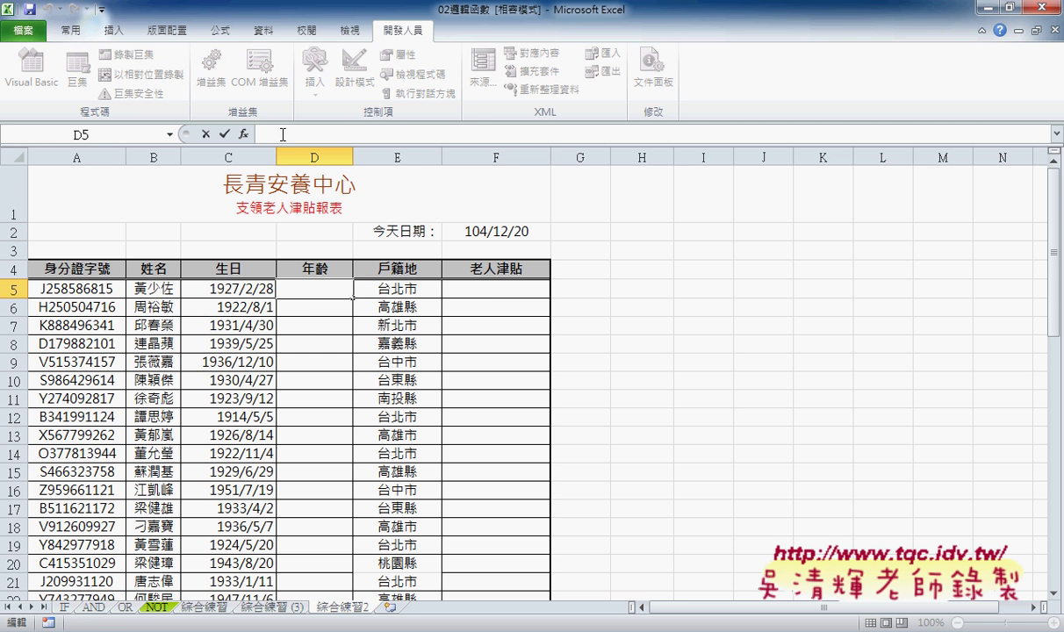
{"action": "type", "text": "=da"}
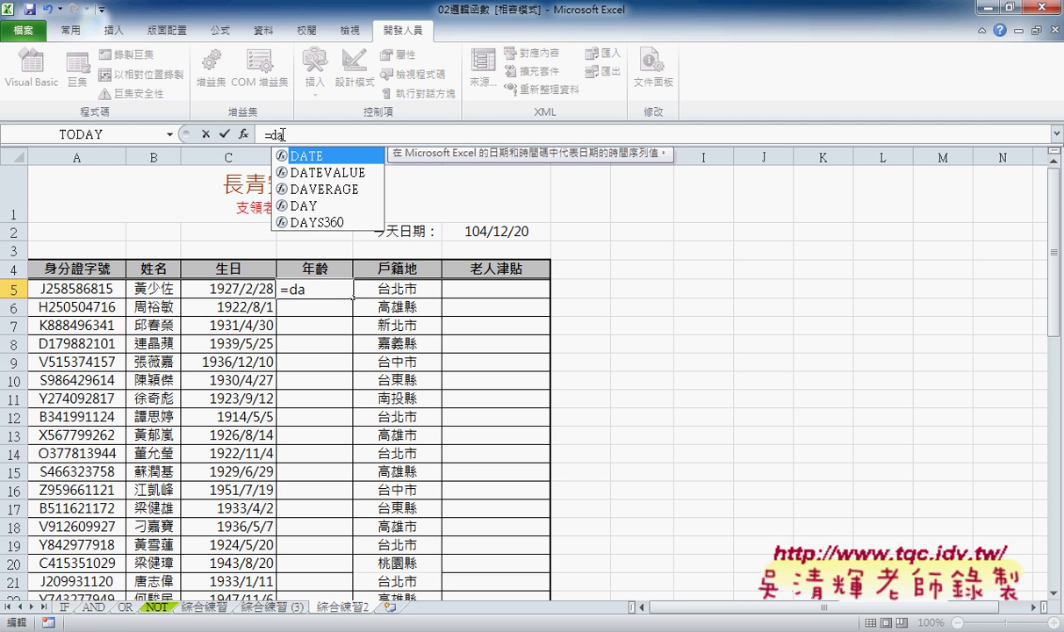
{"action": "type", "text": "tedif"}
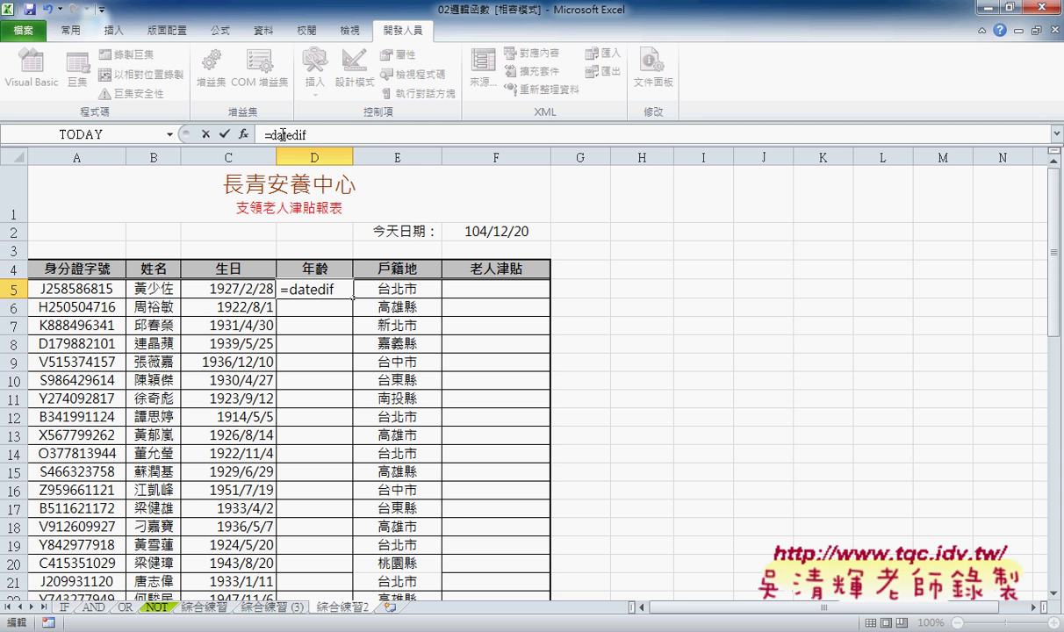
{"action": "type", "text": "("}
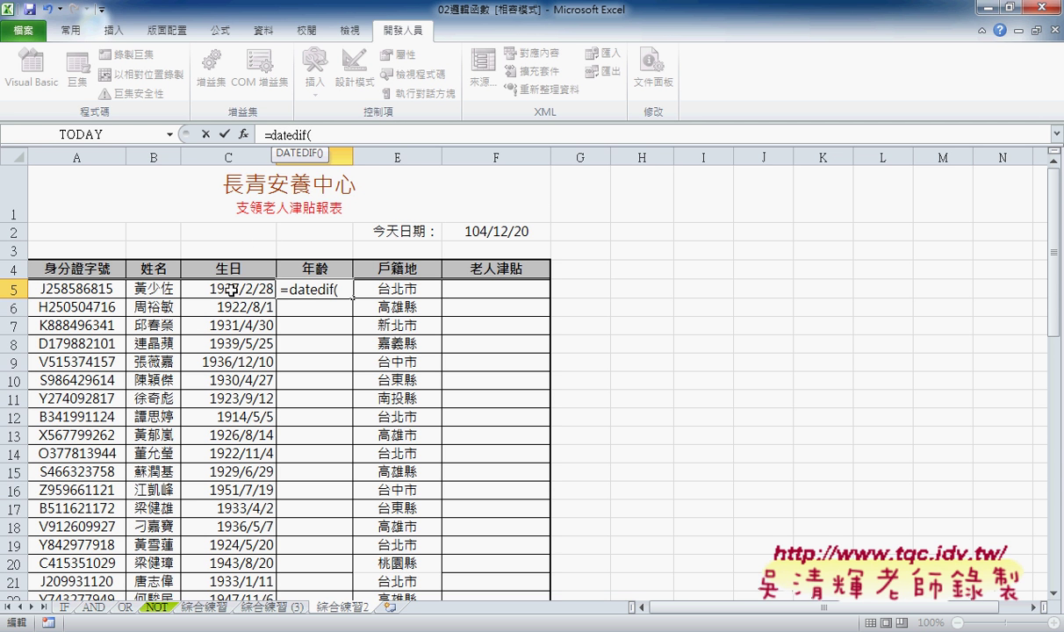
{"action": "left_click", "coordinate": [219, 288]}
{"action": "type", "text": ","}
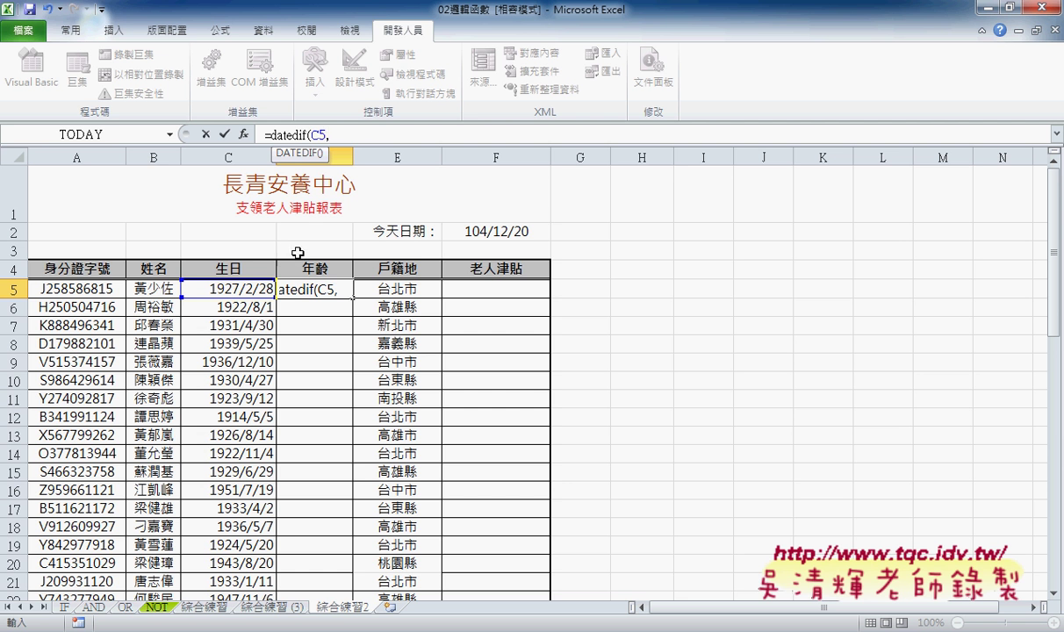
{"action": "left_click", "coordinate": [499, 231]}
{"action": "type", "text": ","}
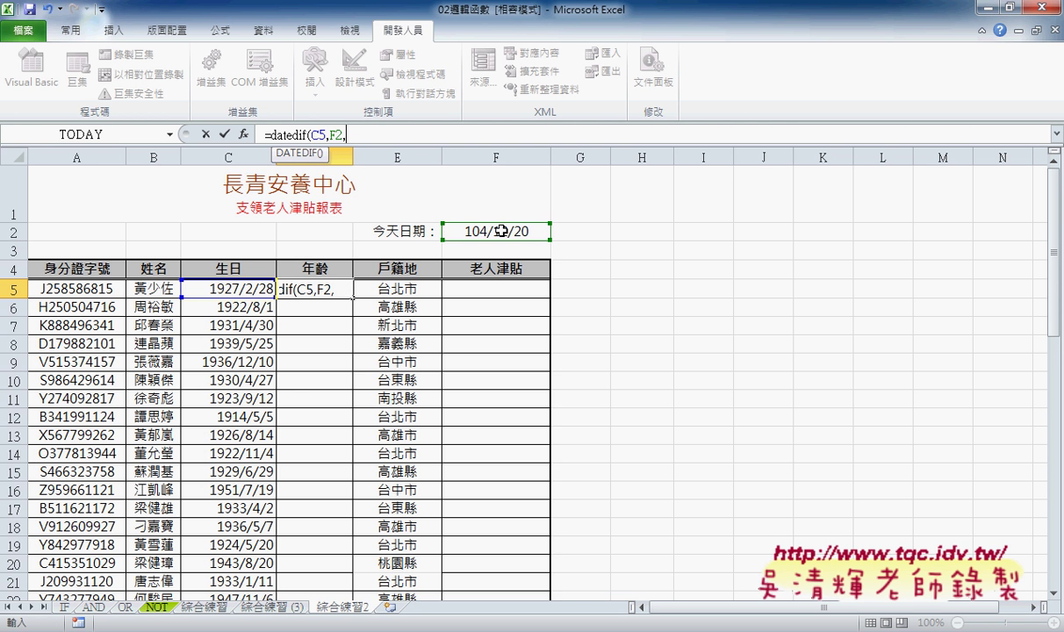
{"action": "type", "text": "\""}
{"action": "type", "text": "Y"}
{"action": "type", "text": "\")"}
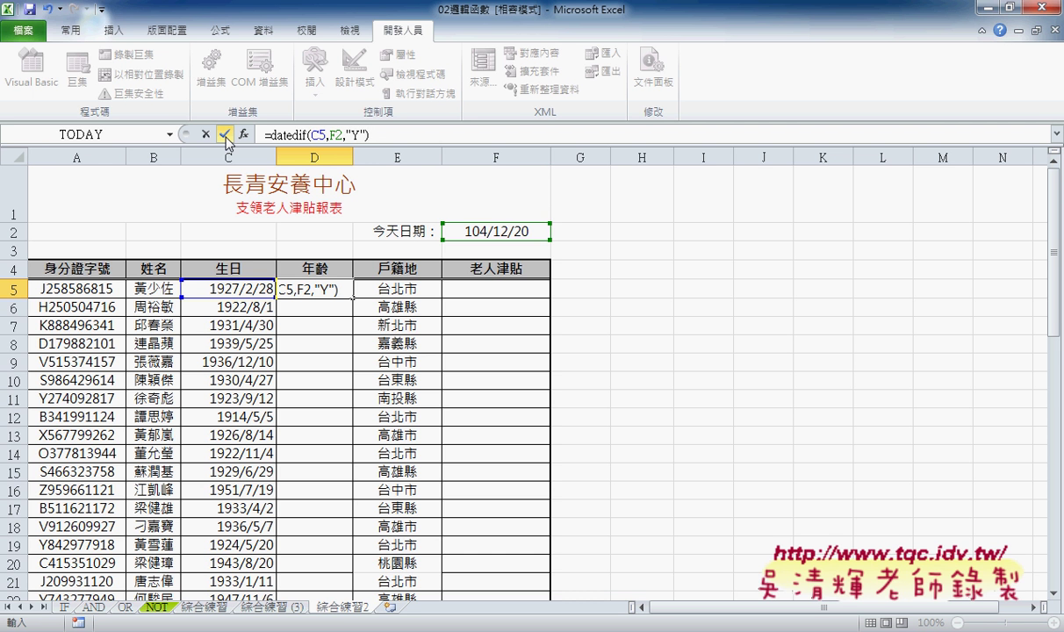
{"action": "left_click", "coordinate": [226, 134]}
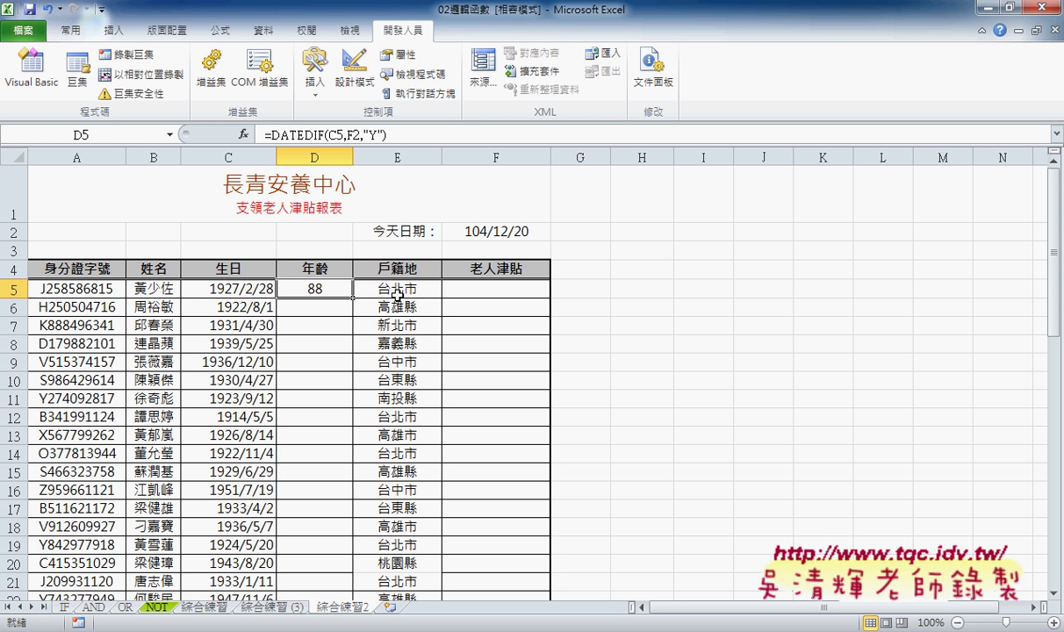
Step: Change D5 to =DATEDIF(C5,$F$2,"Y") and fill it down the 年齡 column
{"action": "double_click", "coordinate": [352, 300]}
{"action": "left_click", "coordinate": [327, 288]}
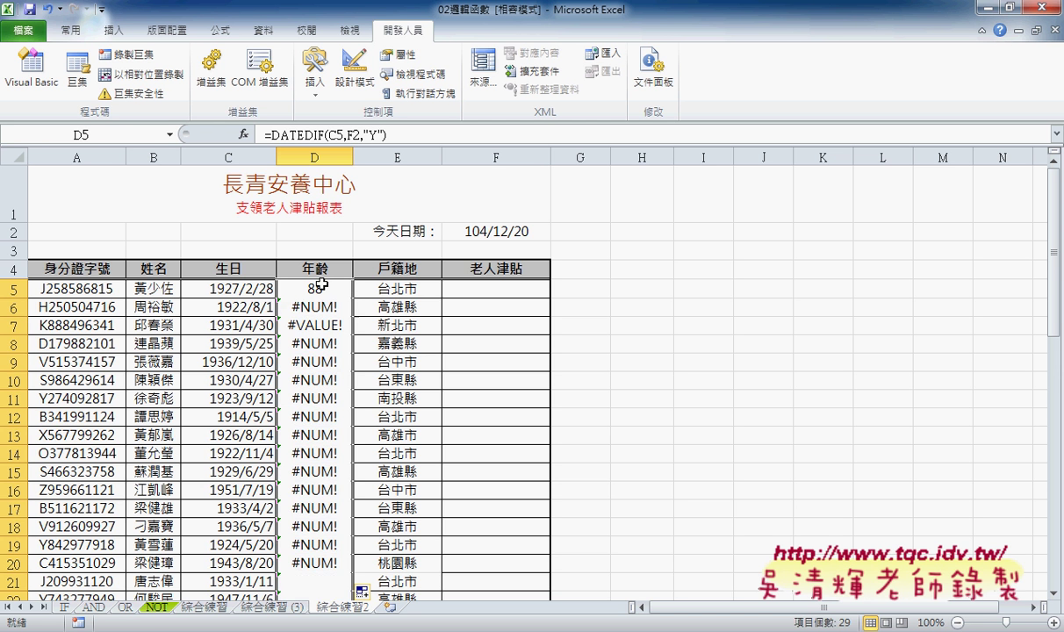
{"action": "left_click", "coordinate": [352, 134]}
{"action": "key", "text": "F4"}
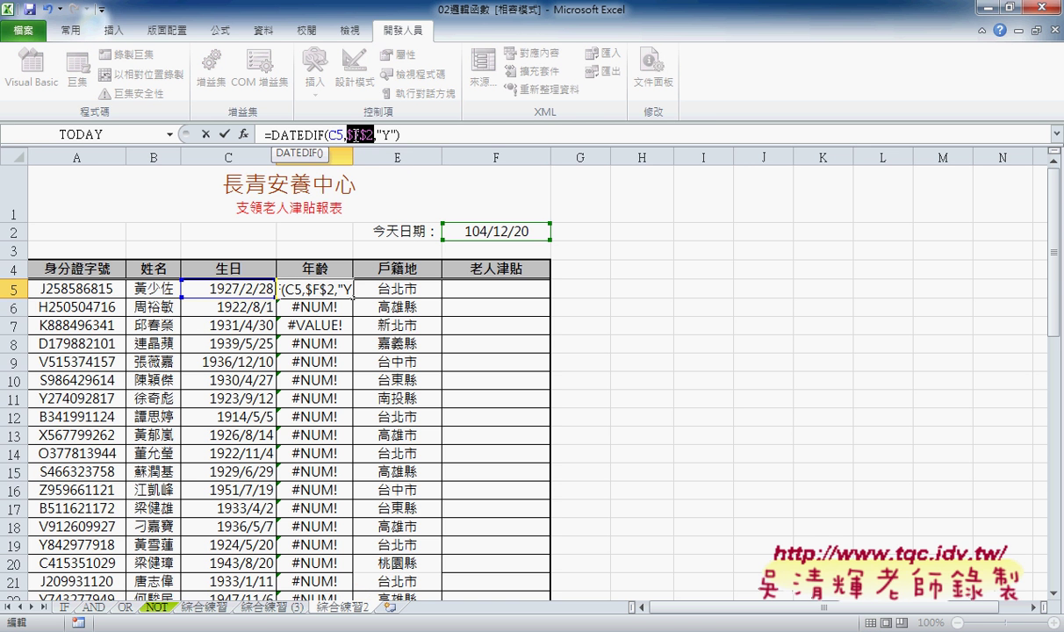
{"action": "left_click", "coordinate": [225, 135]}
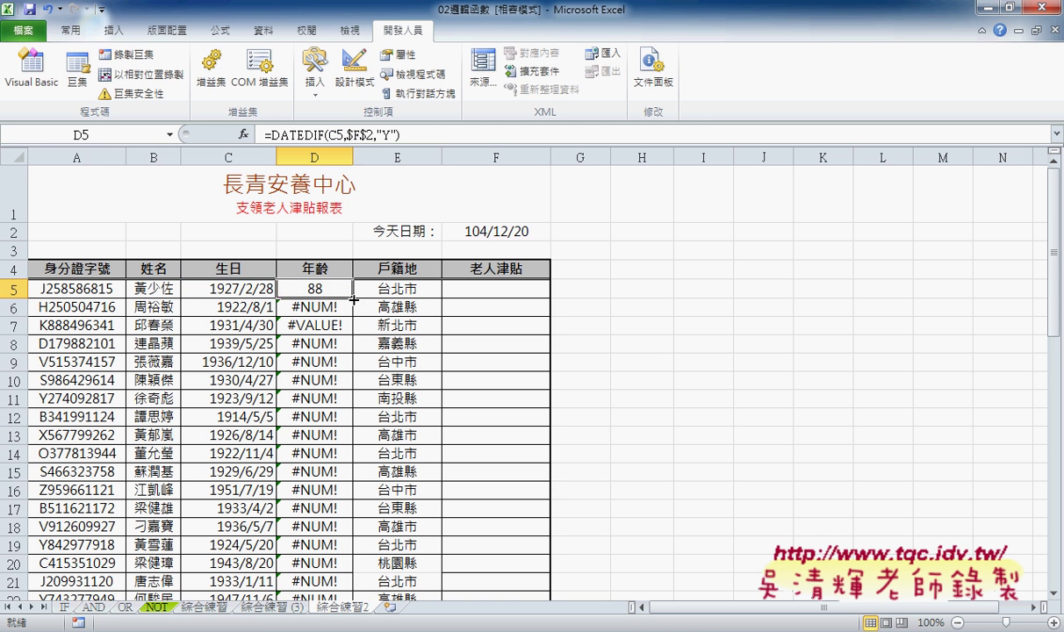
{"action": "double_click", "coordinate": [353, 298]}
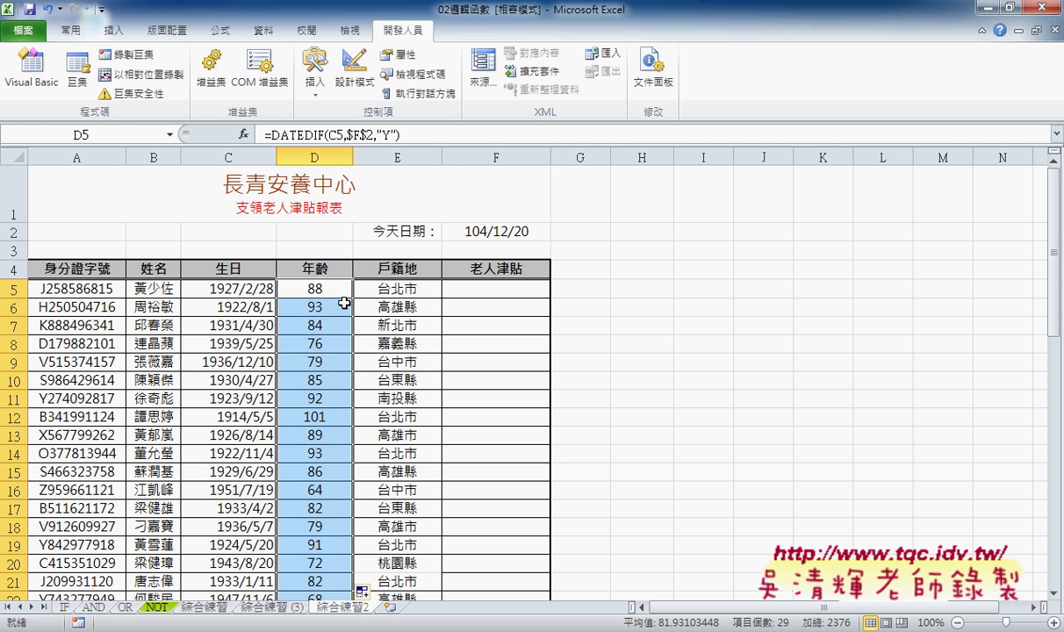
Step: Test the age by changing C5 to 1927/12/28, then restore it to 1927/2/28
{"action": "left_click", "coordinate": [321, 290]}
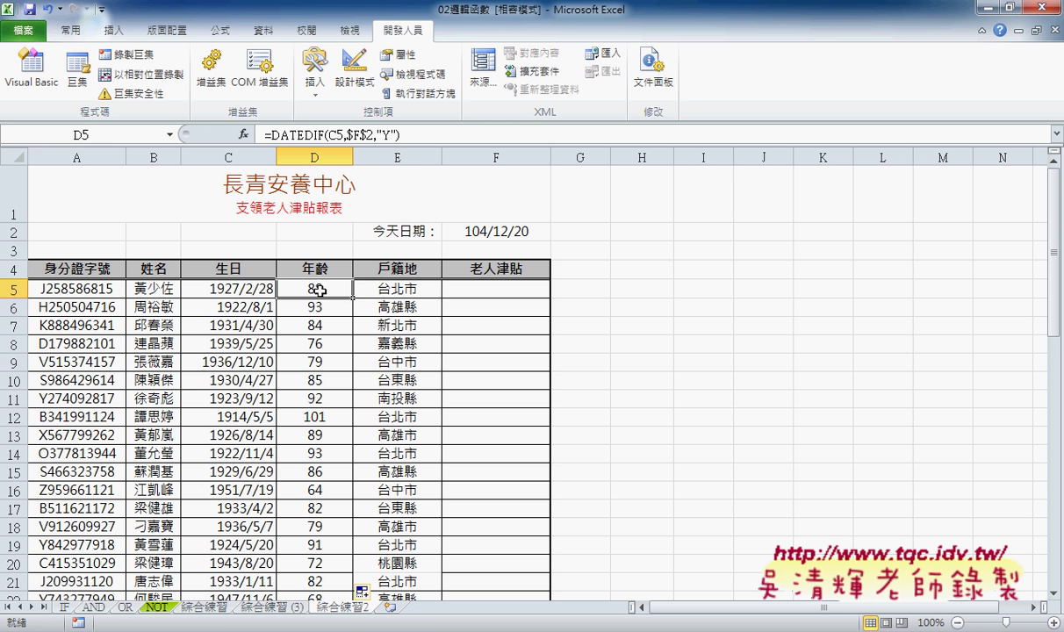
{"action": "left_click", "coordinate": [252, 290]}
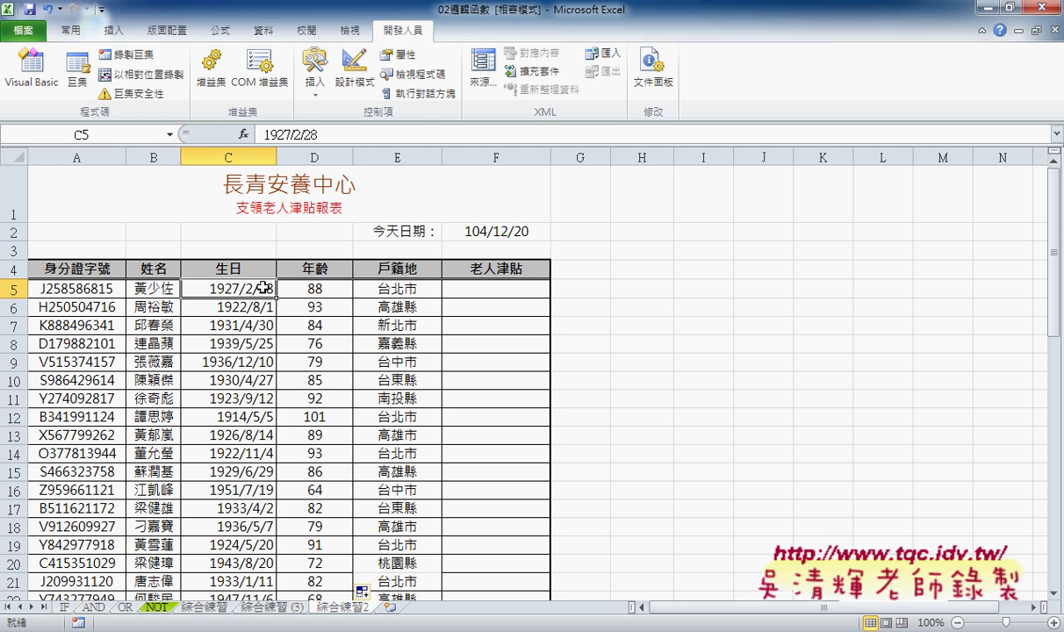
{"action": "double_click", "coordinate": [246, 289]}
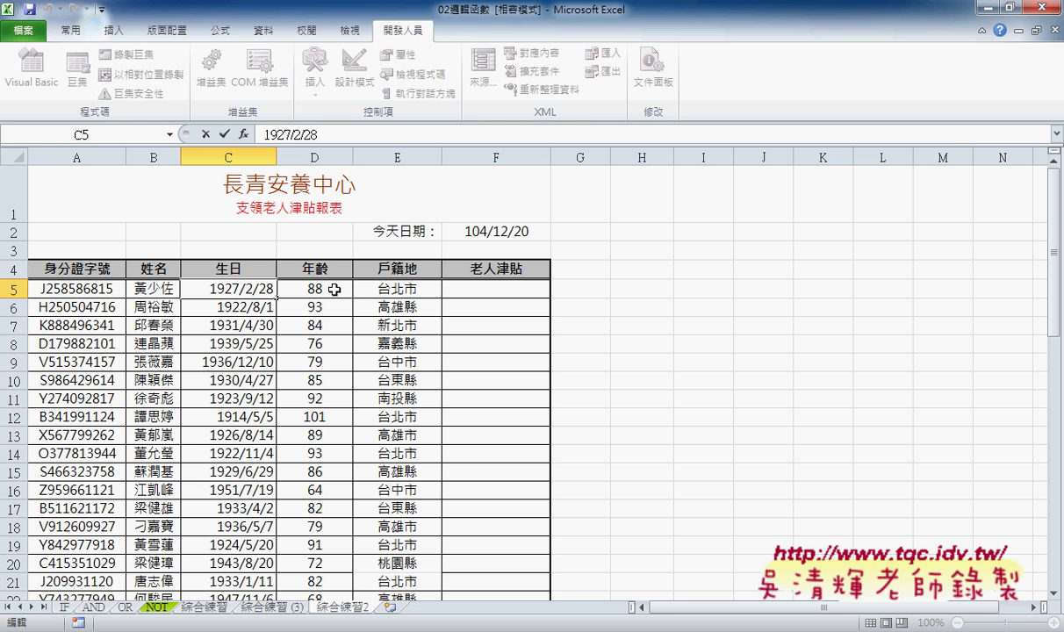
{"action": "type", "text": "1"}
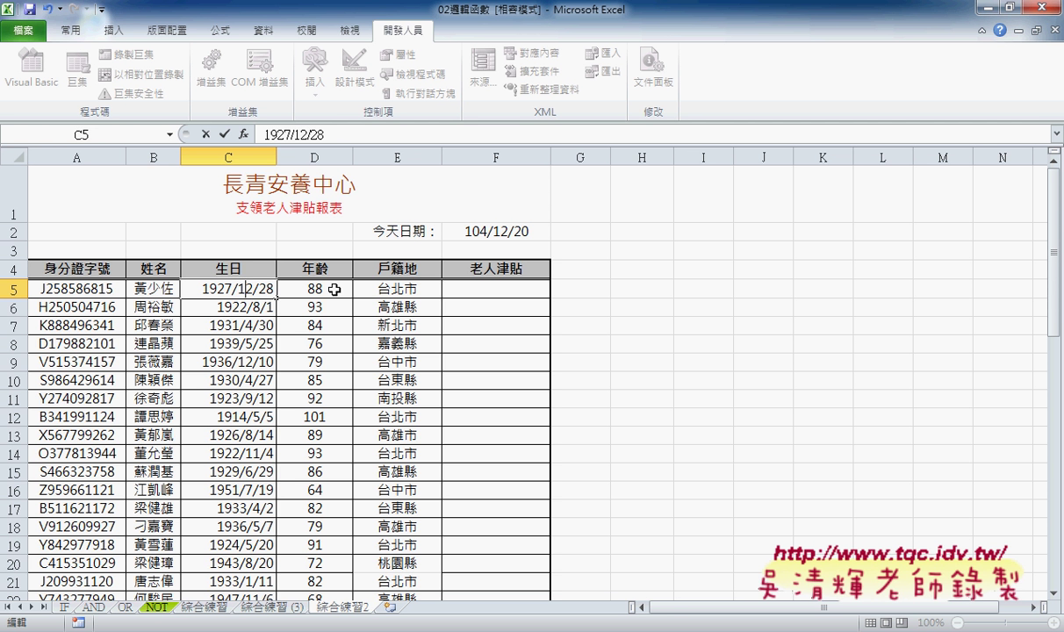
{"action": "left_click", "coordinate": [264, 309]}
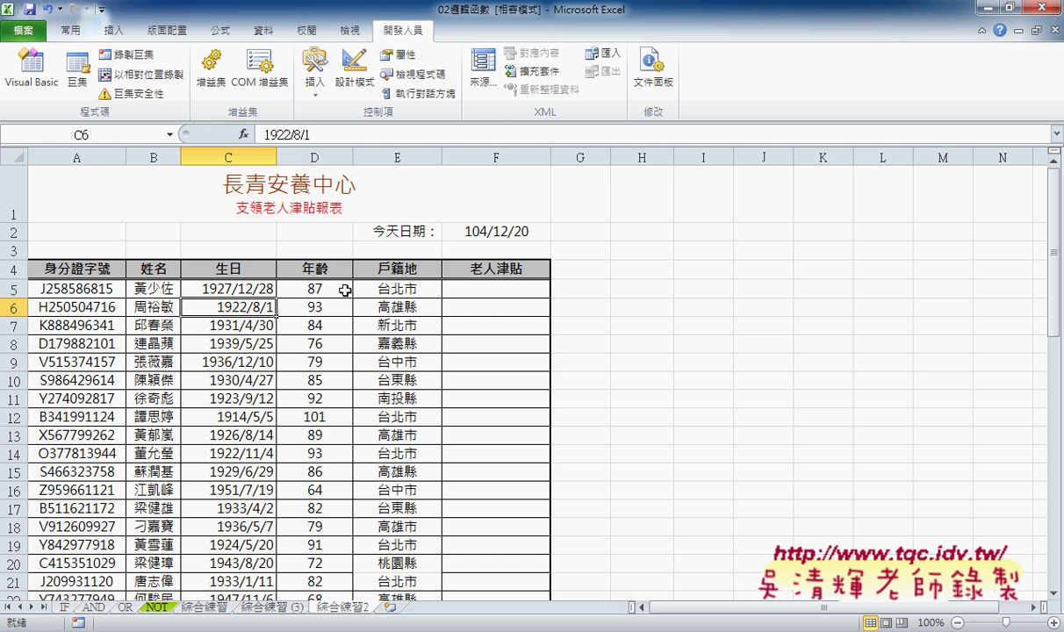
{"action": "double_click", "coordinate": [239, 288]}
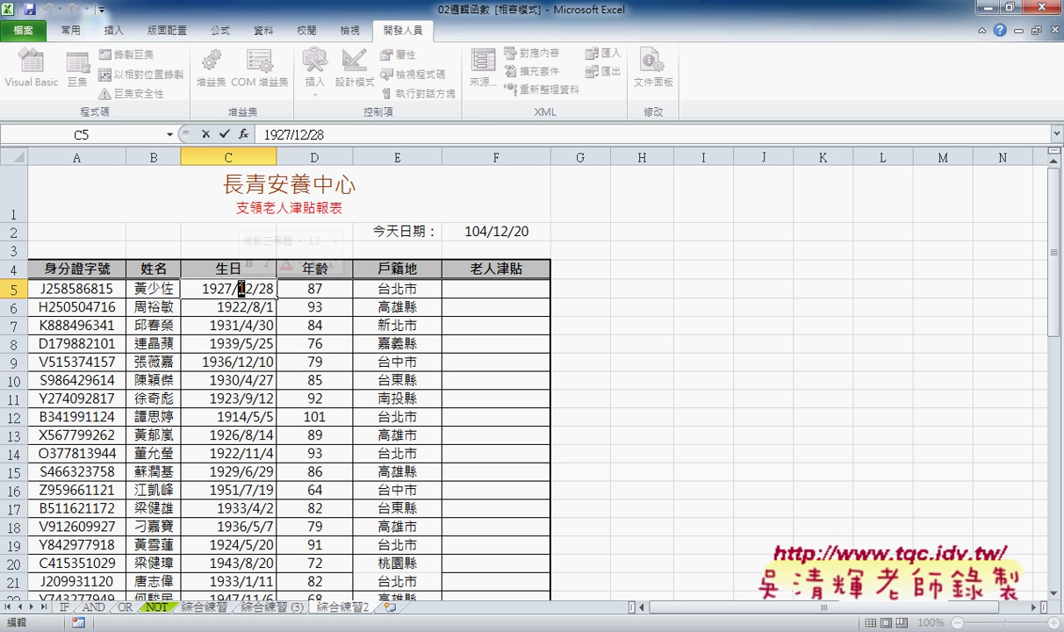
{"action": "key", "text": "Delete"}
{"action": "key", "text": "Return"}
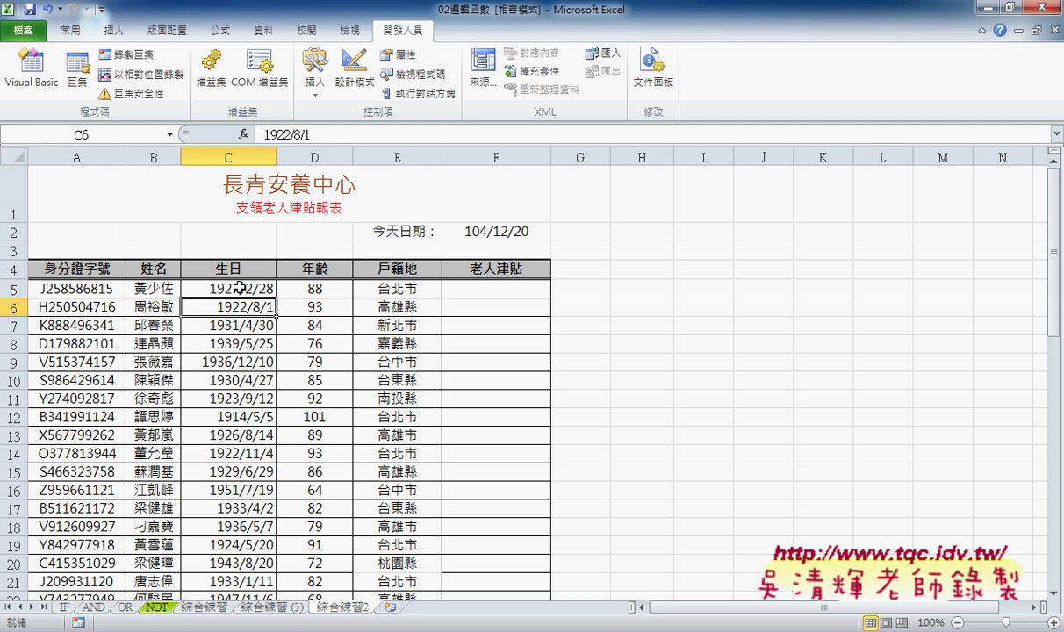
{"action": "left_click", "coordinate": [332, 288]}
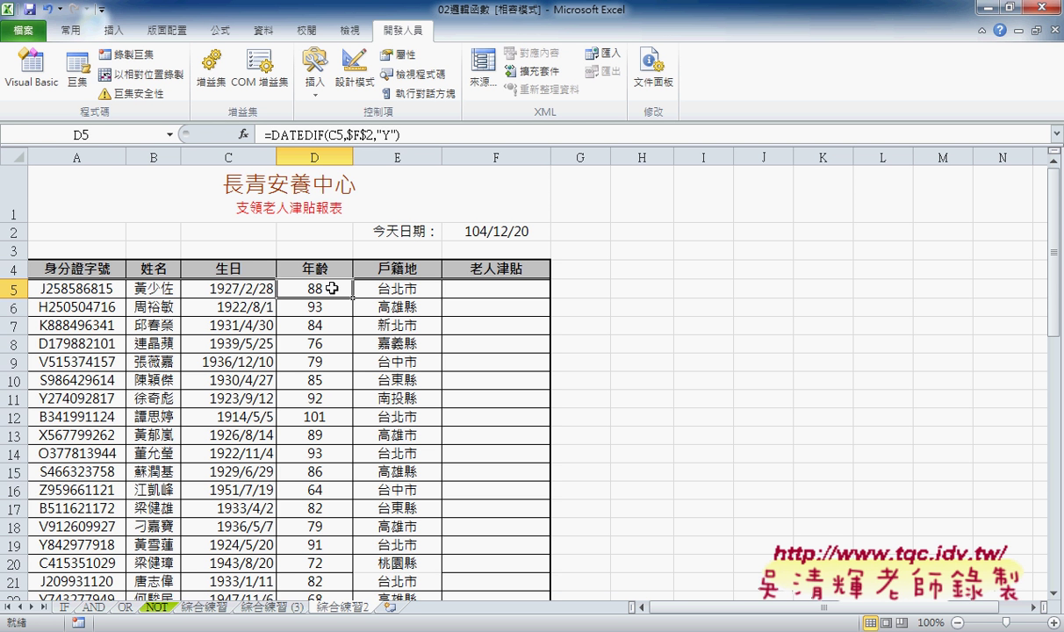
Step: Choose the IF function from the 邏輯 category for cell F5
{"action": "left_click", "coordinate": [483, 287]}
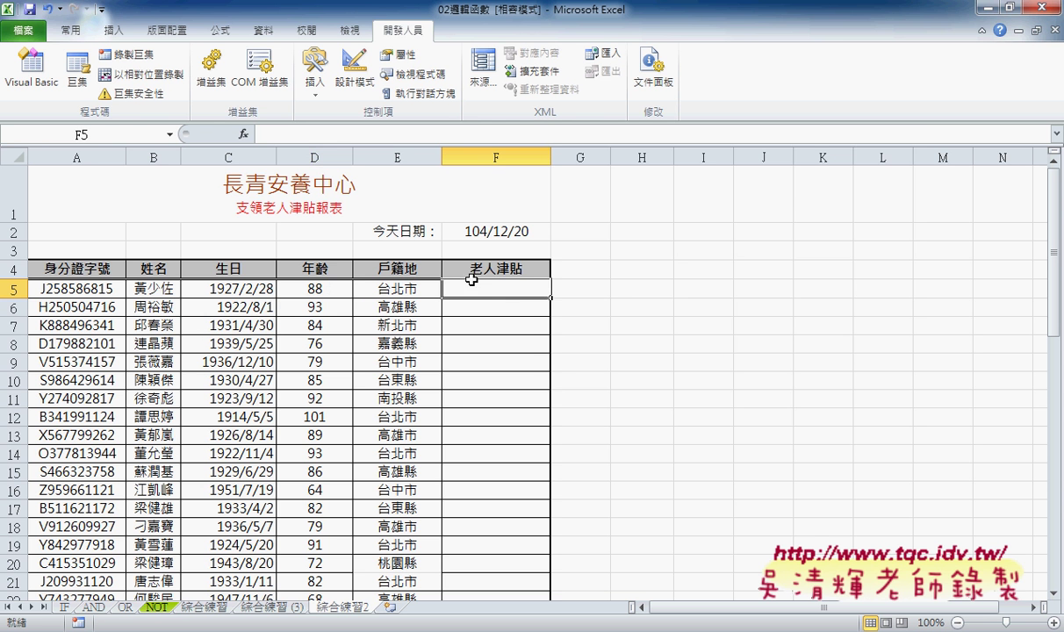
{"action": "left_click", "coordinate": [244, 137]}
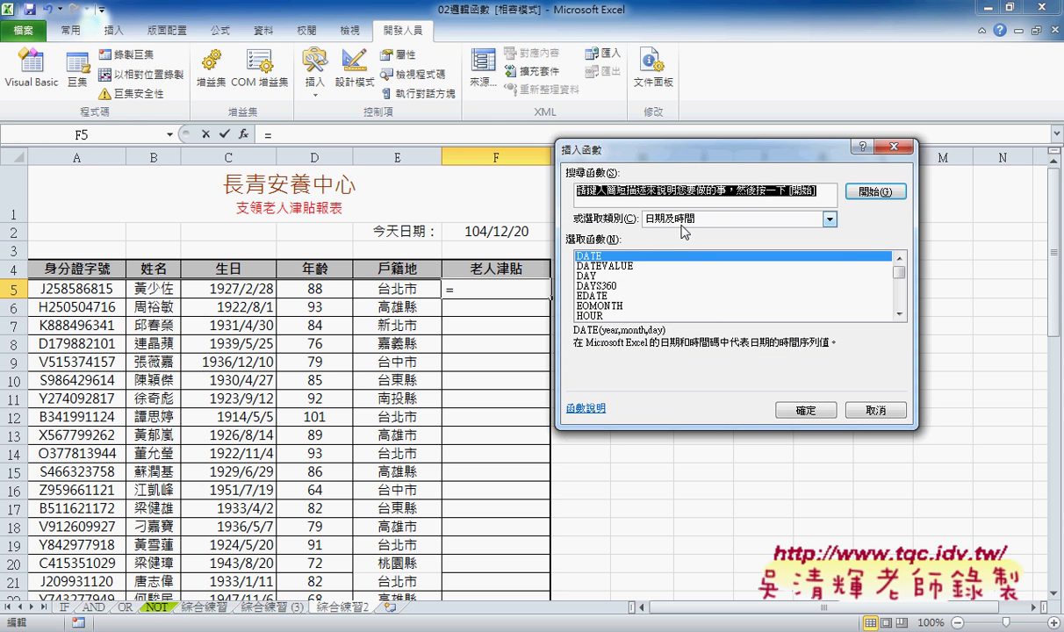
{"action": "left_click", "coordinate": [650, 220]}
{"action": "left_click", "coordinate": [645, 321]}
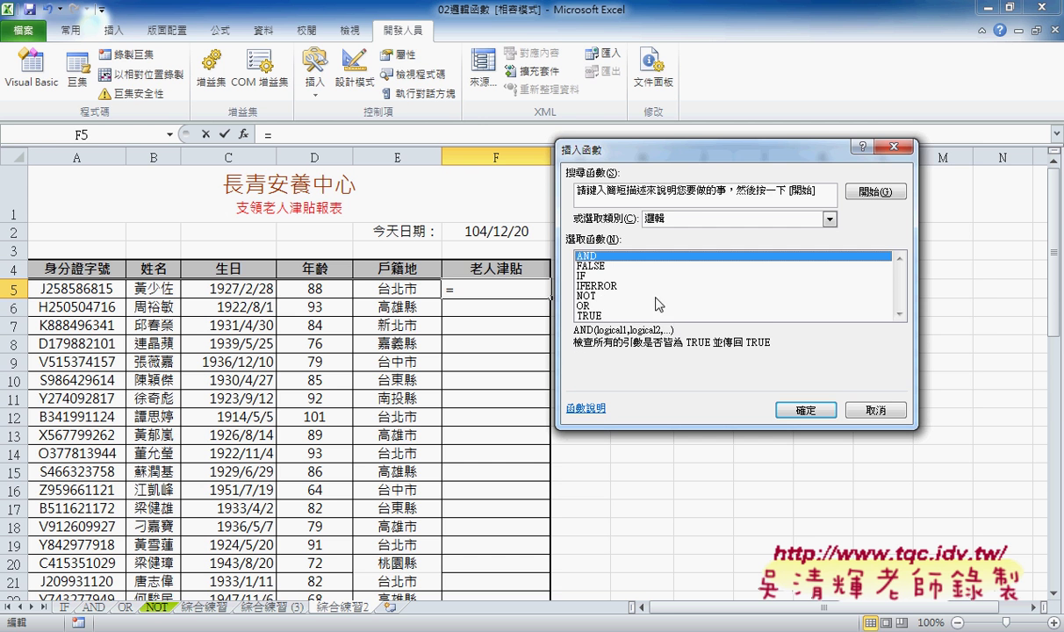
{"action": "left_click", "coordinate": [588, 275]}
Step: Start the IF logical test in F5 as and(D5>=70,E5
{"action": "left_click", "coordinate": [806, 410]}
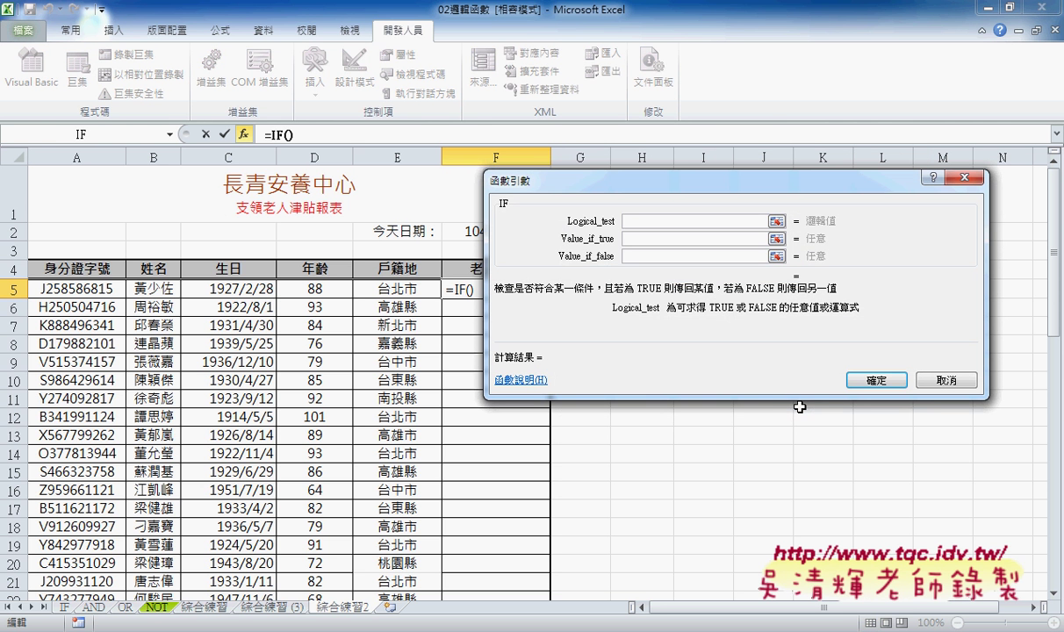
{"action": "left_click", "coordinate": [331, 288]}
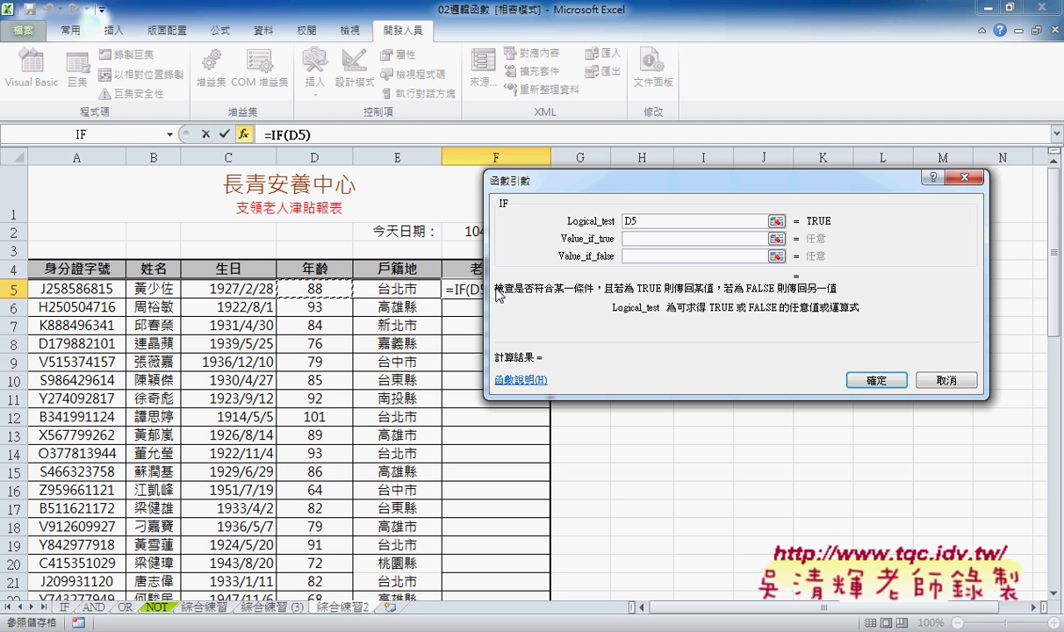
{"action": "type", "text": ">="}
{"action": "type", "text": "7"}
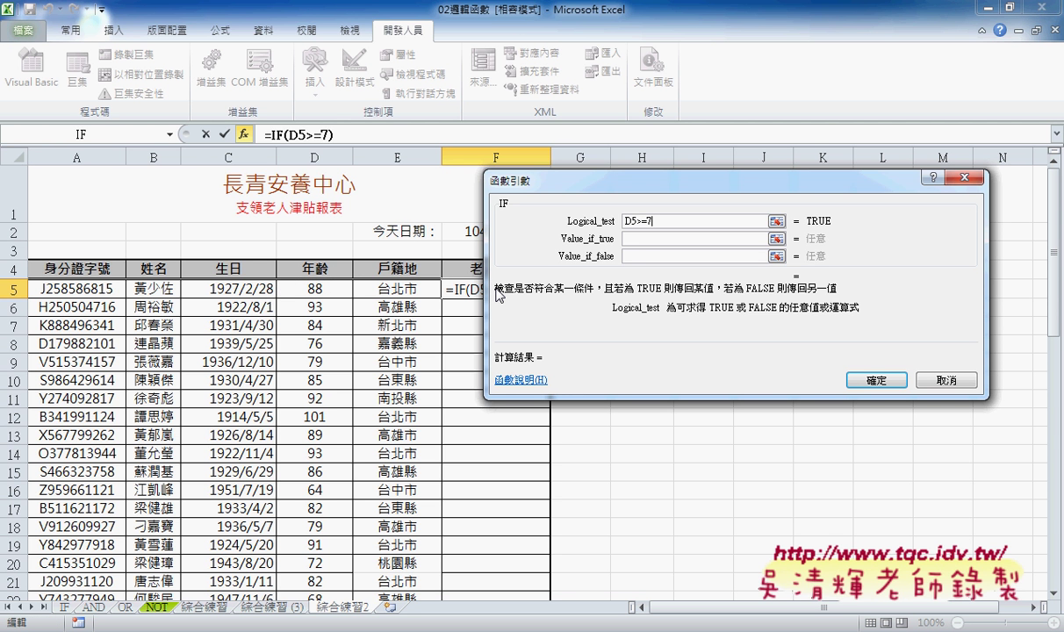
{"action": "type", "text": "0"}
{"action": "left_click", "coordinate": [623, 221]}
{"action": "type", "text": "a"}
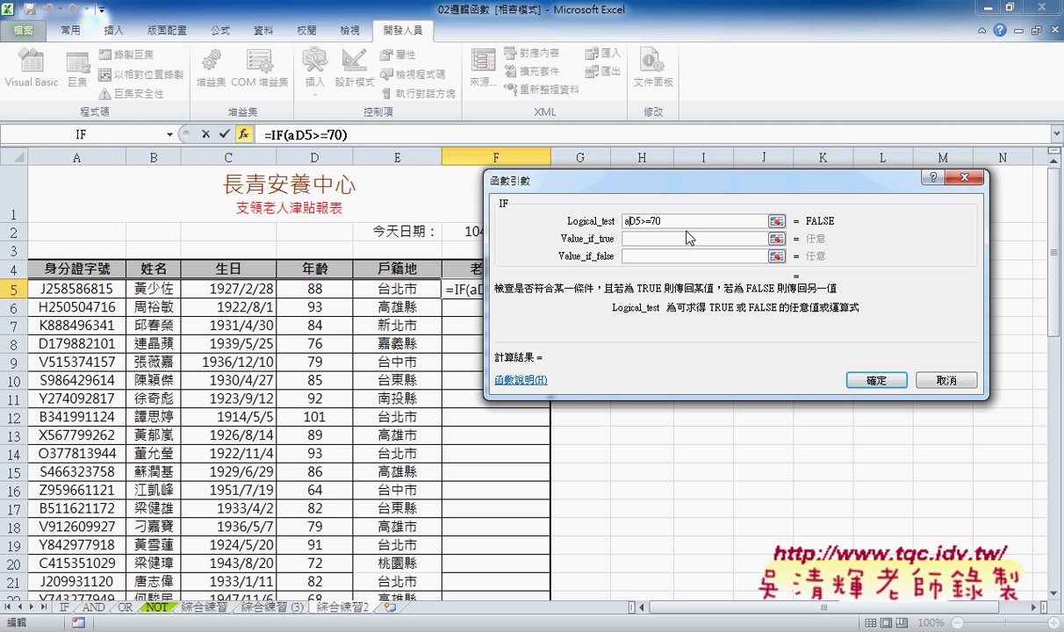
{"action": "type", "text": "nd"}
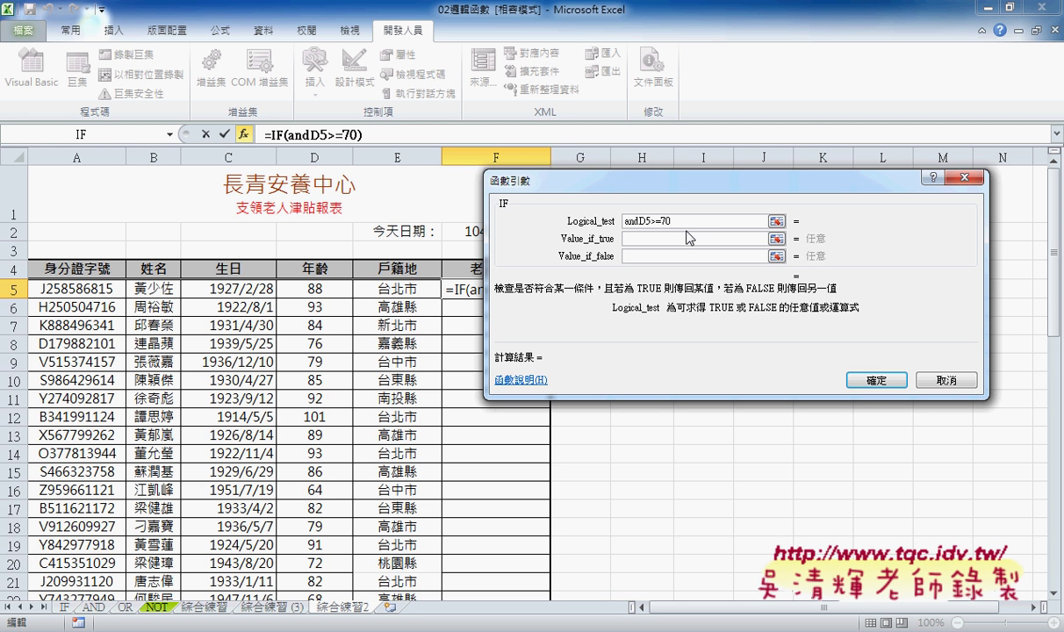
{"action": "type", "text": "("}
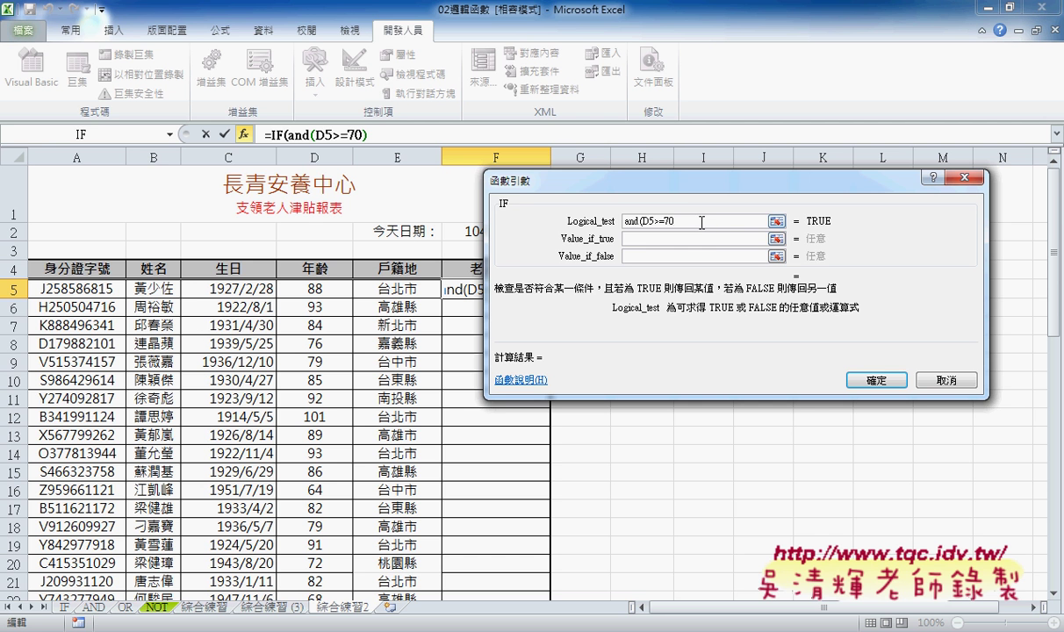
{"action": "type", "text": ","}
{"action": "left_click_drag", "start_coordinate": [649, 180], "coordinate": [773, 180]}
{"action": "left_click", "coordinate": [410, 288]}
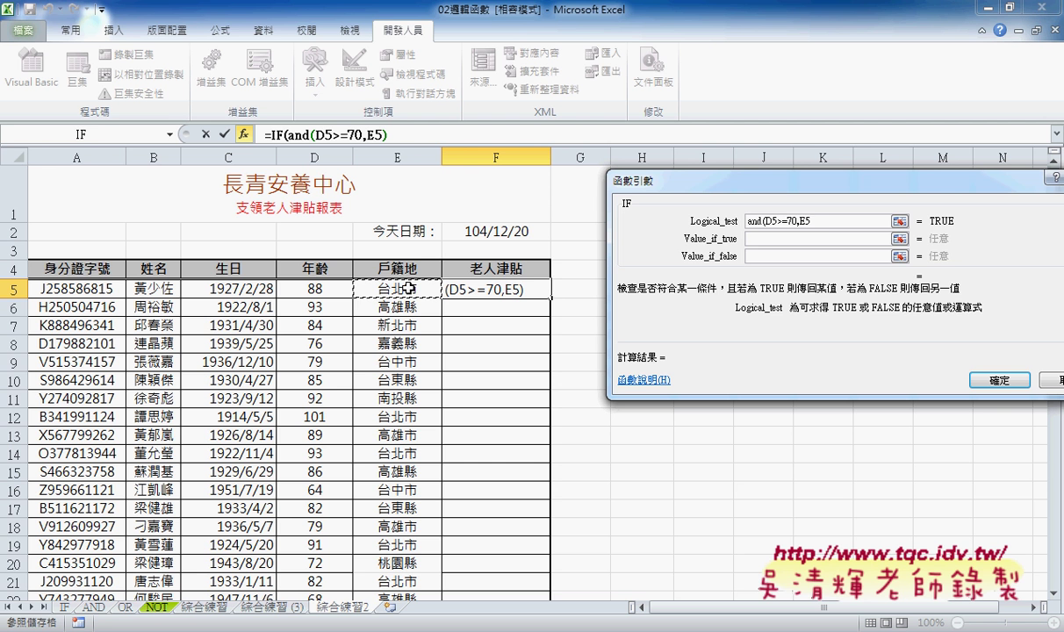
Step: Complete the logical test as and(D5>=70,right(E5,2)="北市")
{"action": "left_click", "coordinate": [828, 224]}
{"action": "type", "text": "r"}
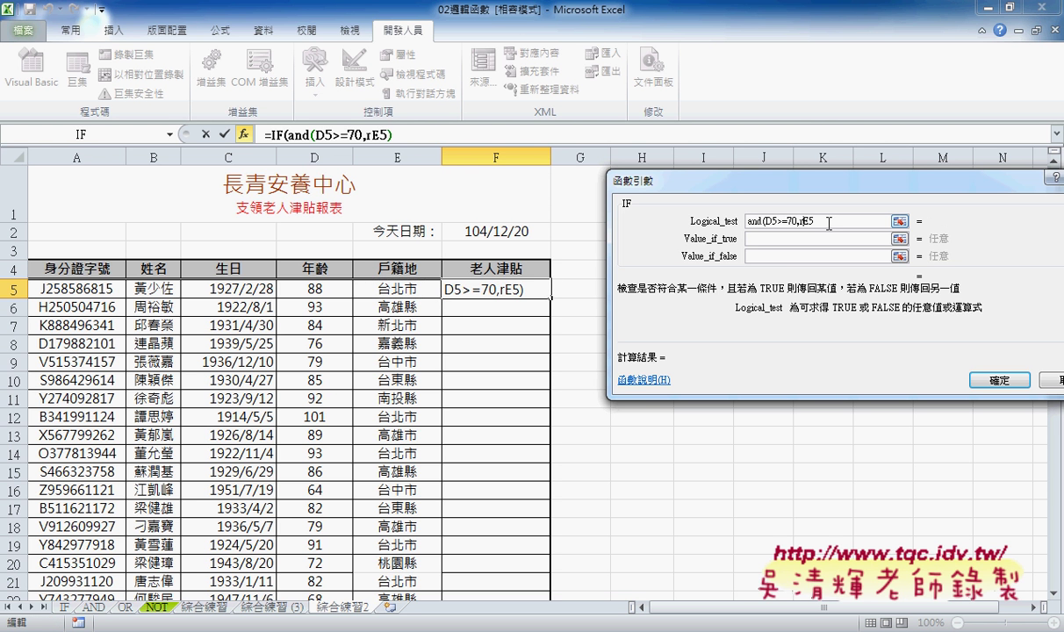
{"action": "type", "text": "ig"}
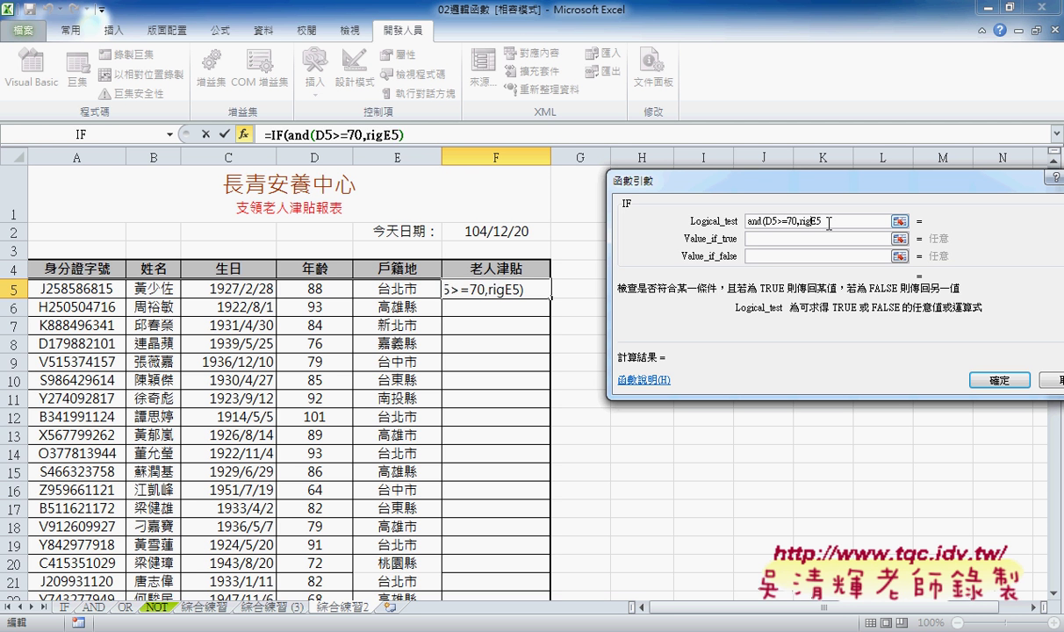
{"action": "type", "text": "ht(E5"}
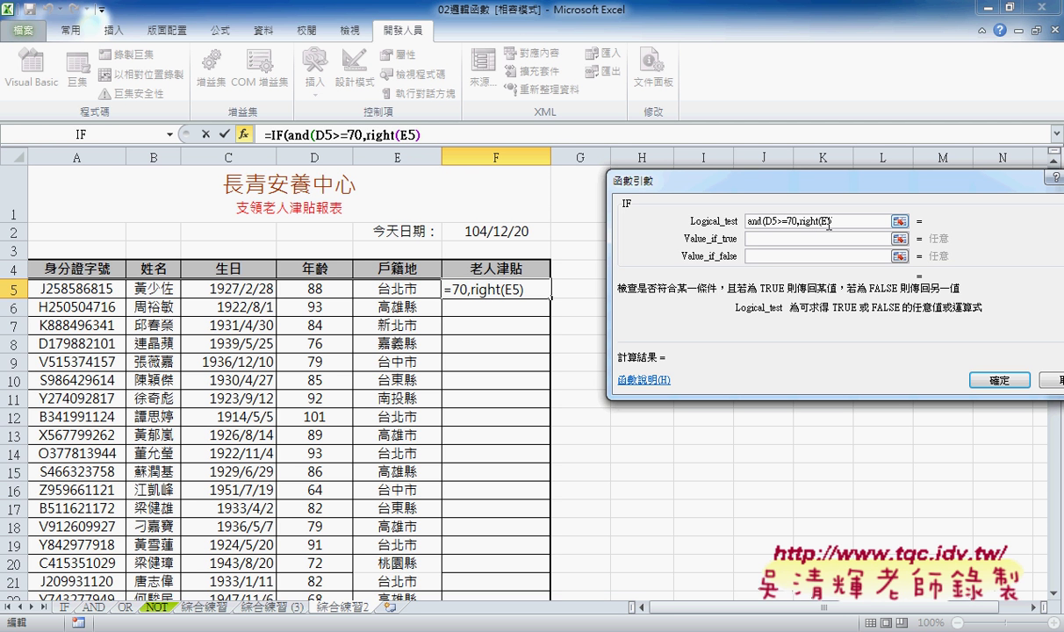
{"action": "type", "text": ","}
{"action": "type", "text": "2)"}
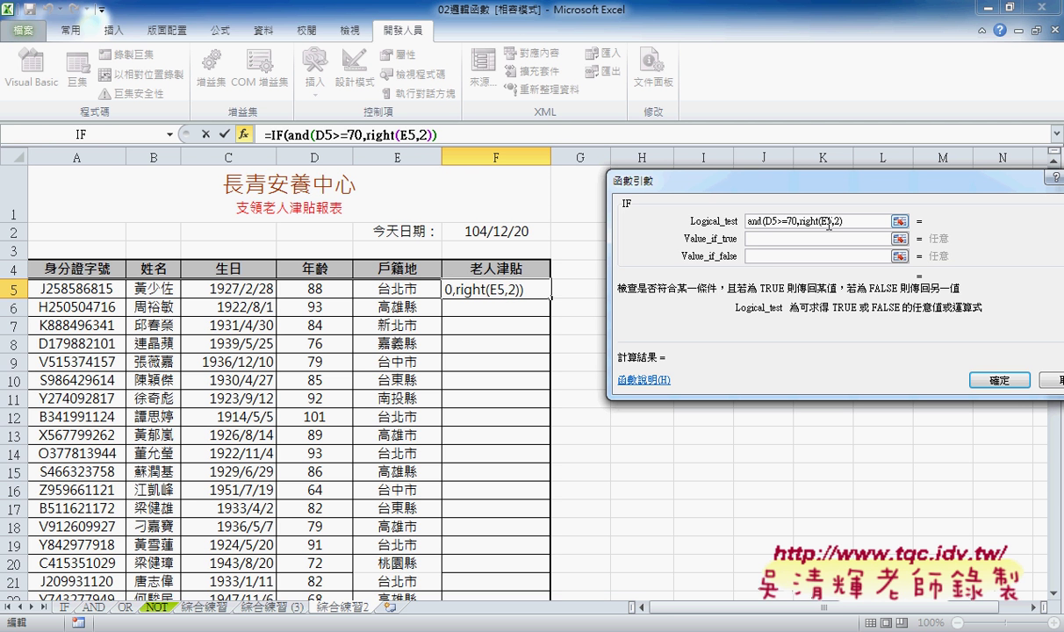
{"action": "type", "text": "=\"ㄅ\"\""}
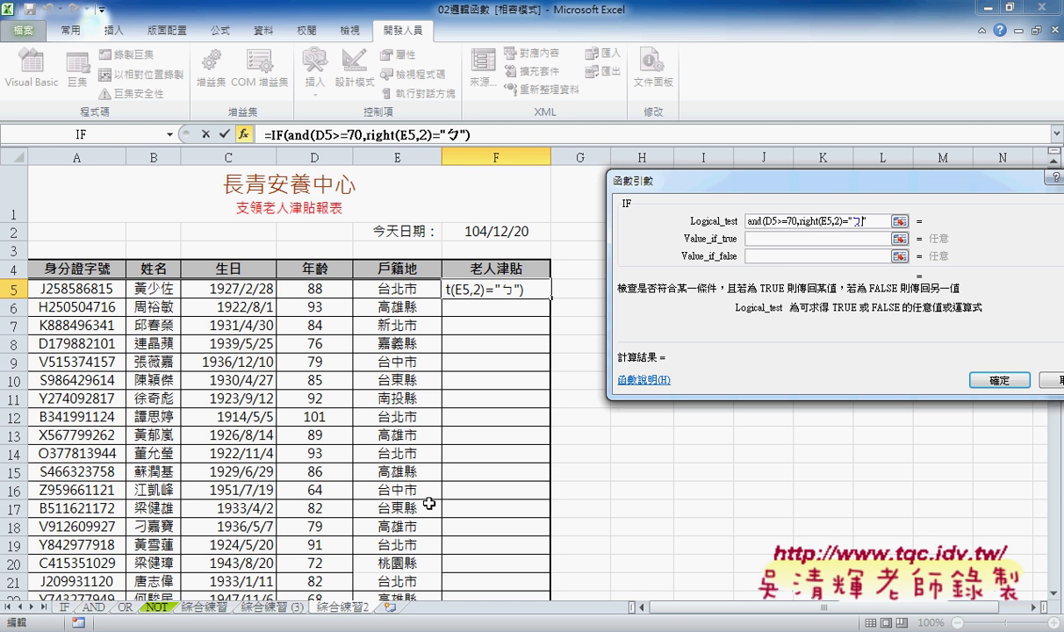
{"action": "type", "text": "北"}
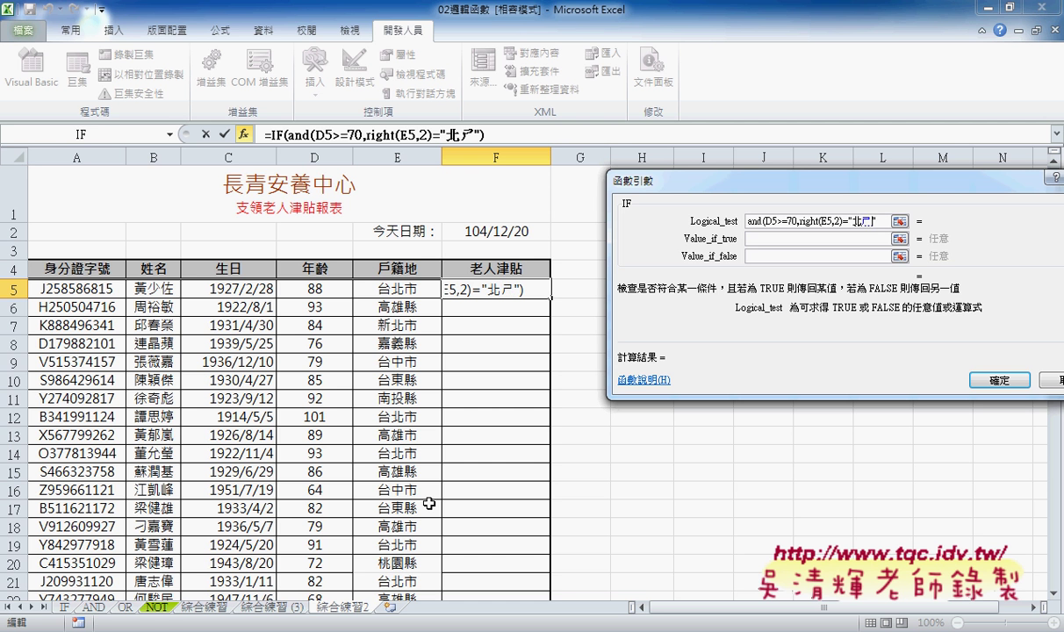
{"action": "type", "text": "市"}
{"action": "key", "text": "Right"}
{"action": "type", "text": ")"}
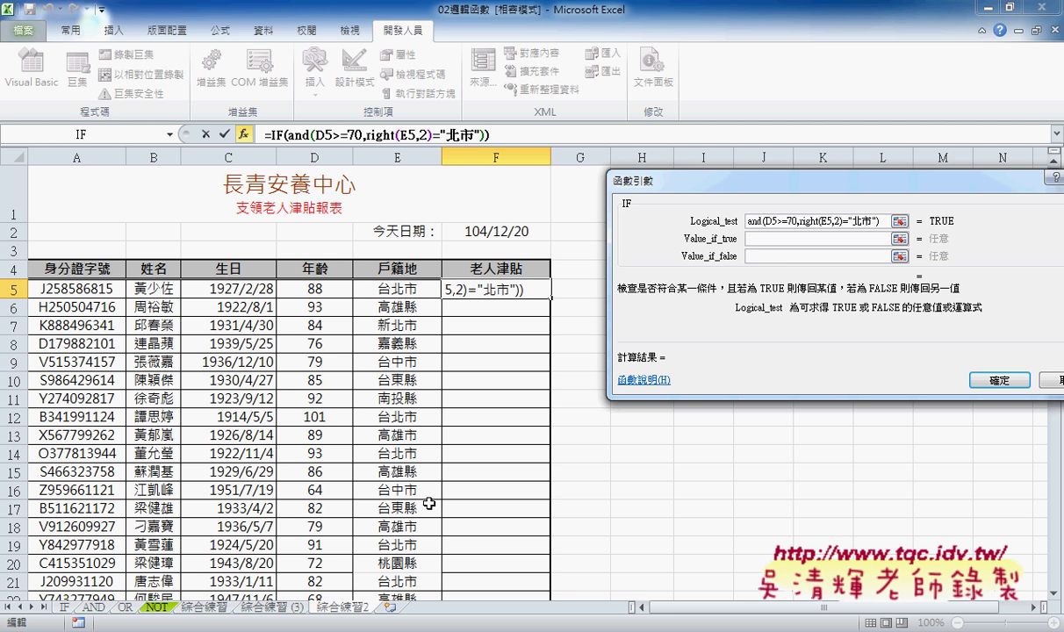
{"action": "left_click", "coordinate": [773, 238]}
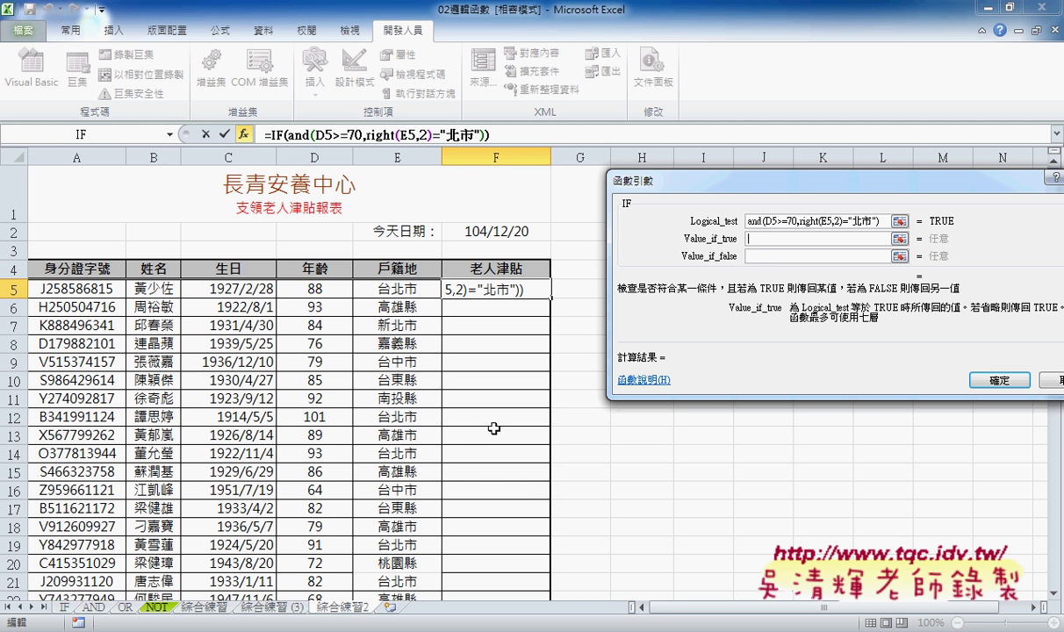
Step: Set Value_if_true to 符合標準 and Value_if_false to 不符合標準, and confirm the IF formula
{"action": "scroll", "coordinate": [446, 423], "scroll_direction": "down", "scroll_amount": 3}
{"action": "scroll", "coordinate": [467, 441], "scroll_direction": "down", "scroll_amount": 6}
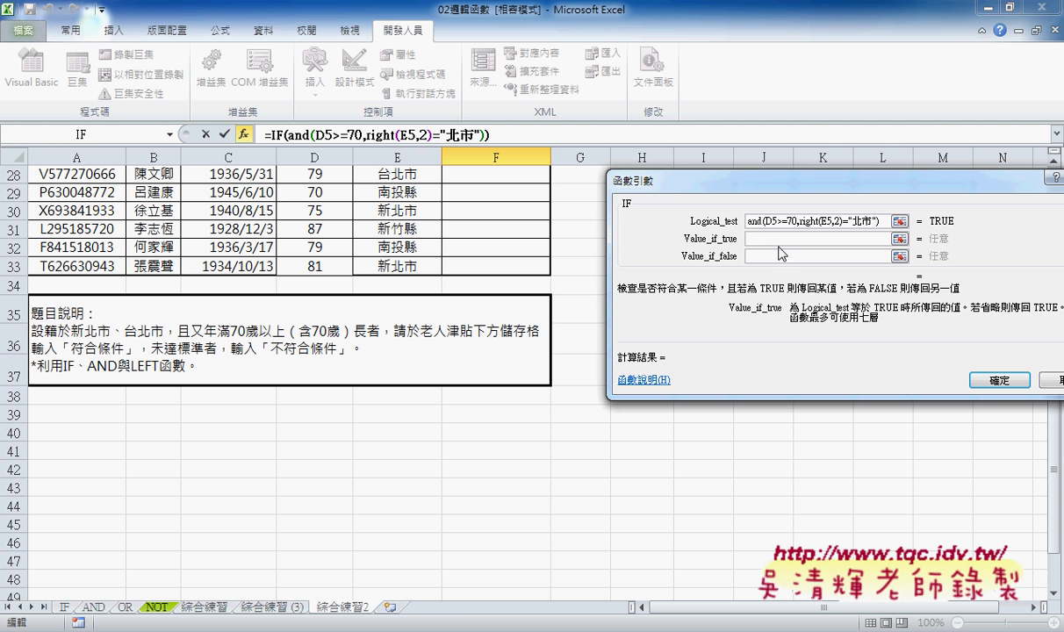
{"action": "type", "text": "福"}
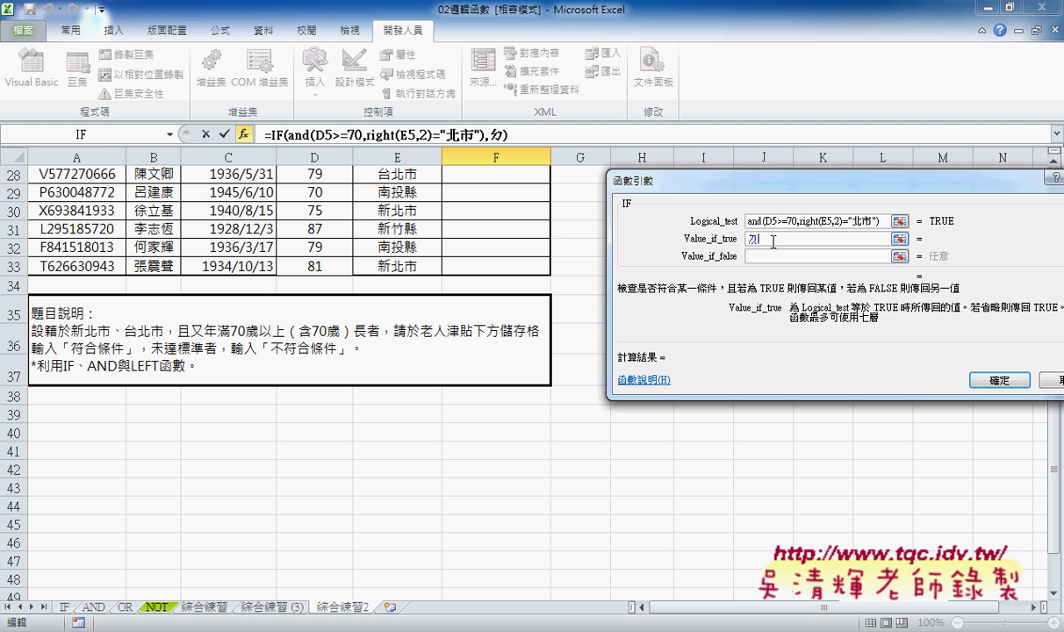
{"action": "type", "text": "合ㄅ一"}
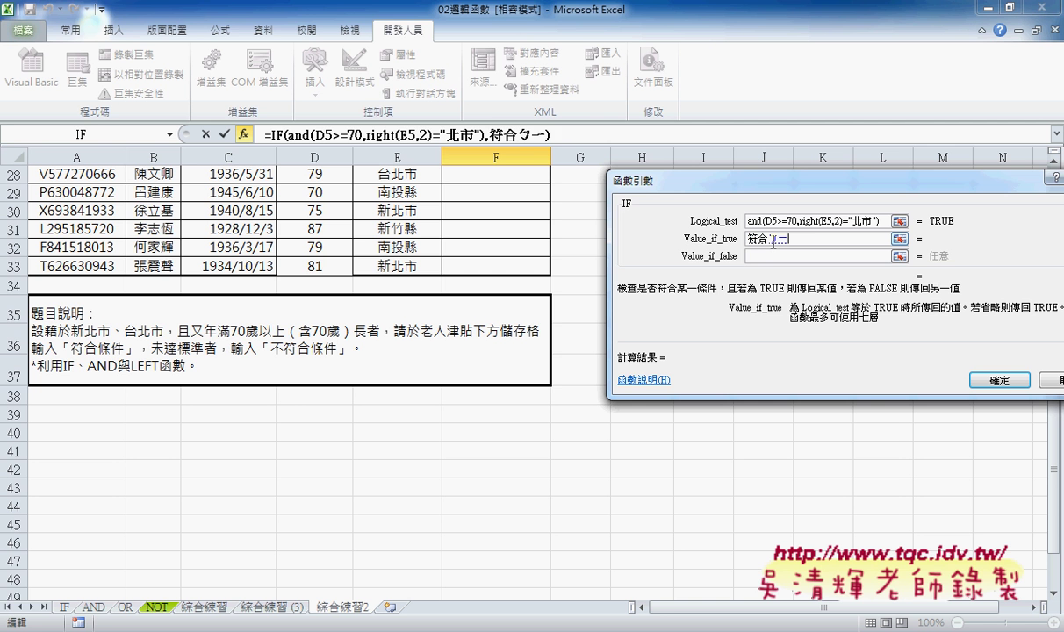
{"action": "type", "text": "標ㄓㄨ"}
{"action": "type", "text": "準"}
{"action": "double_click", "coordinate": [773, 239]}
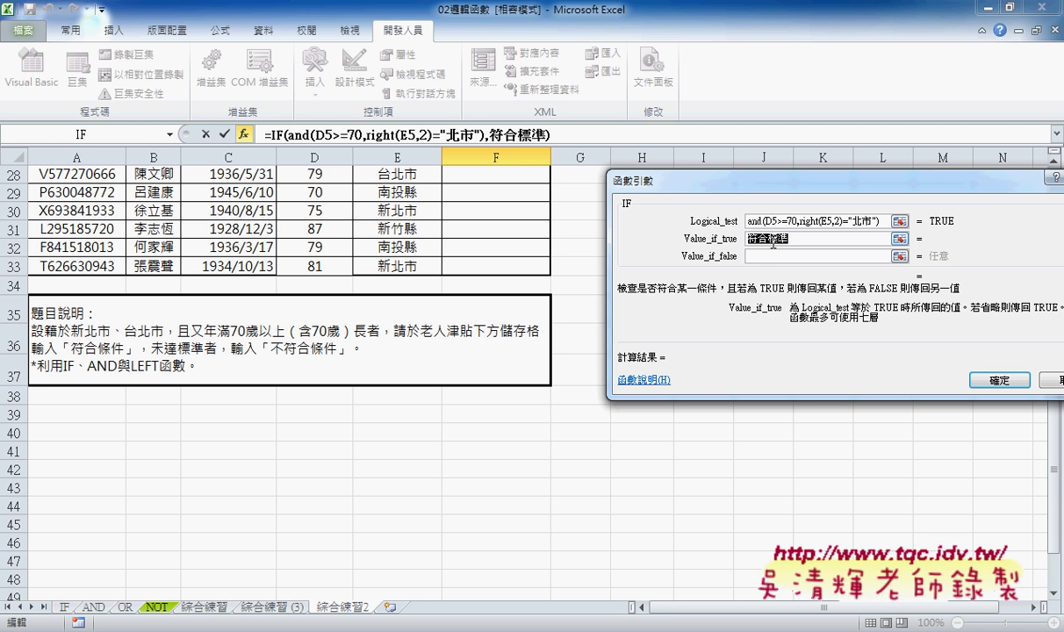
{"action": "key", "text": "ctrl+c"}
{"action": "left_click", "coordinate": [773, 255]}
{"action": "key", "text": "ctrl+v"}
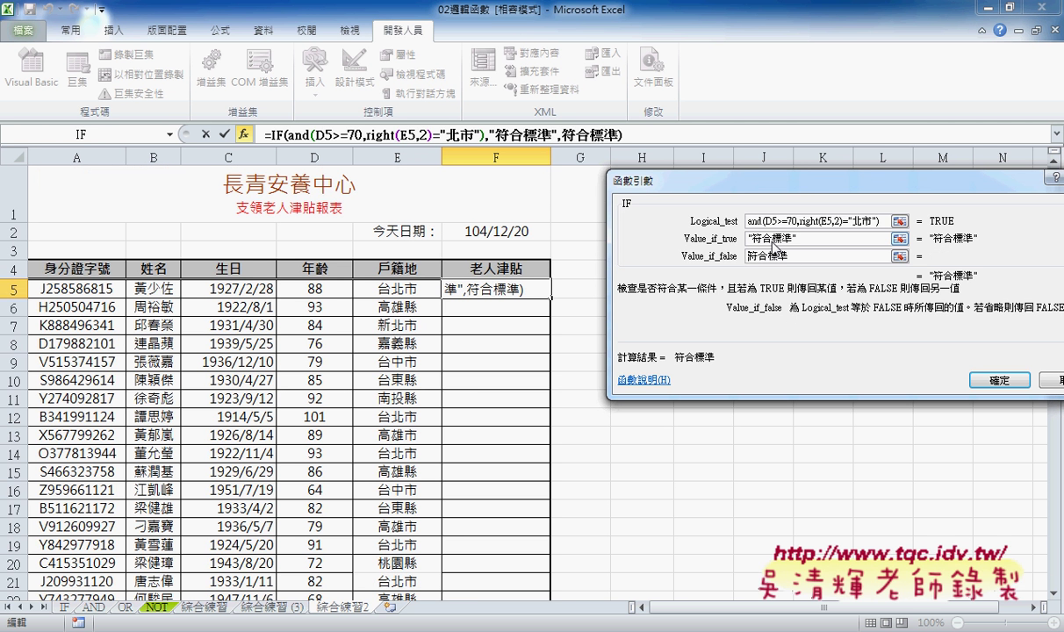
{"action": "type", "text": "不"}
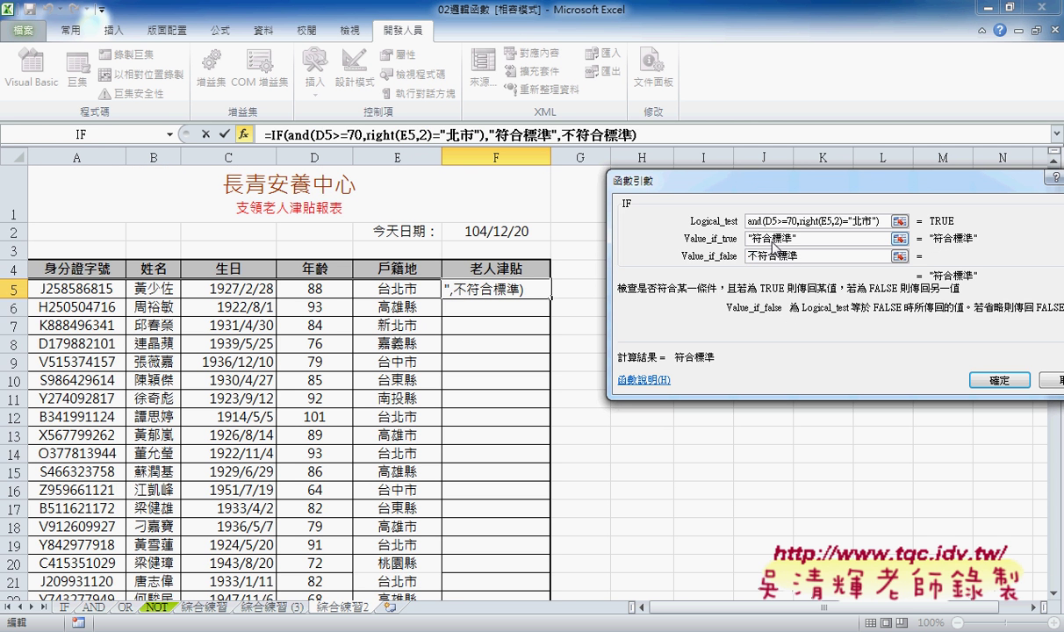
{"action": "left_click", "coordinate": [775, 238]}
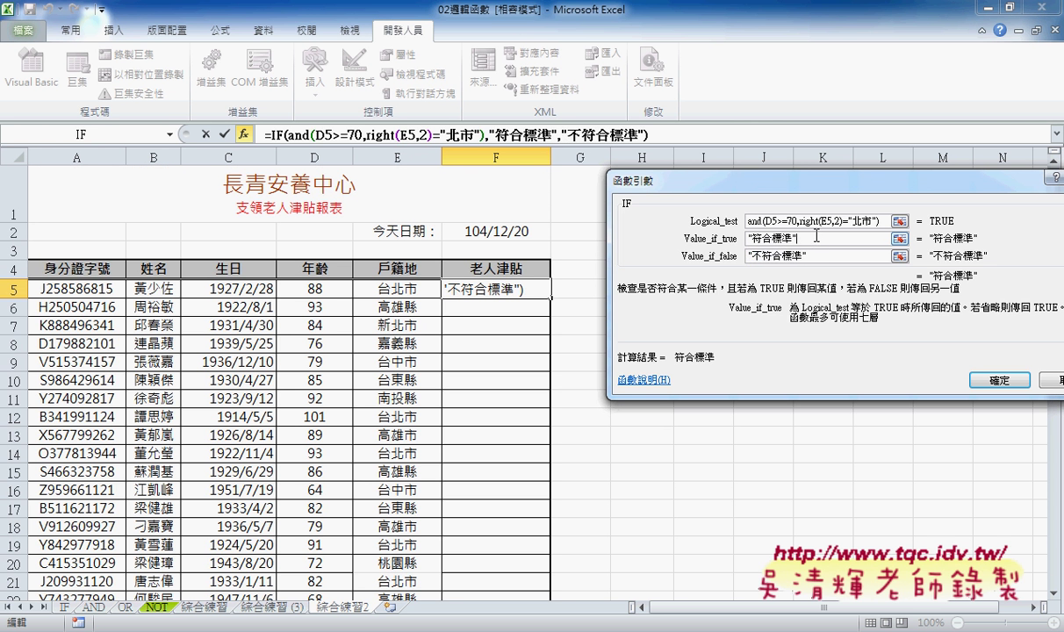
{"action": "left_click", "coordinate": [1001, 381]}
{"action": "double_click", "coordinate": [548, 299]}
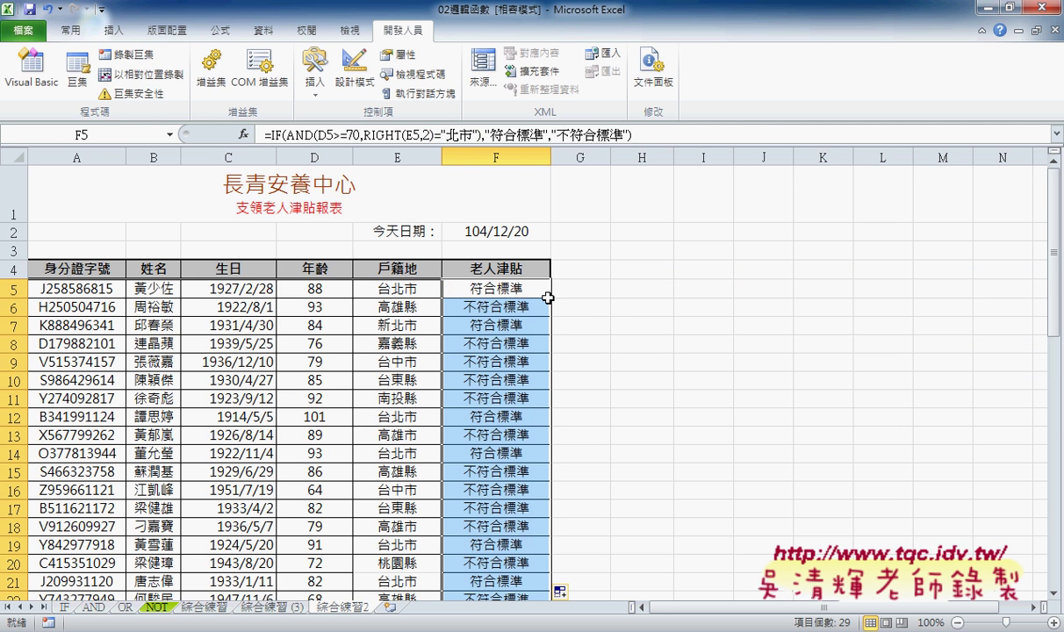
{"action": "scroll", "coordinate": [548, 299], "scroll_direction": "down", "scroll_amount": 2}
{"action": "scroll", "coordinate": [547, 301], "scroll_direction": "down", "scroll_amount": 3}
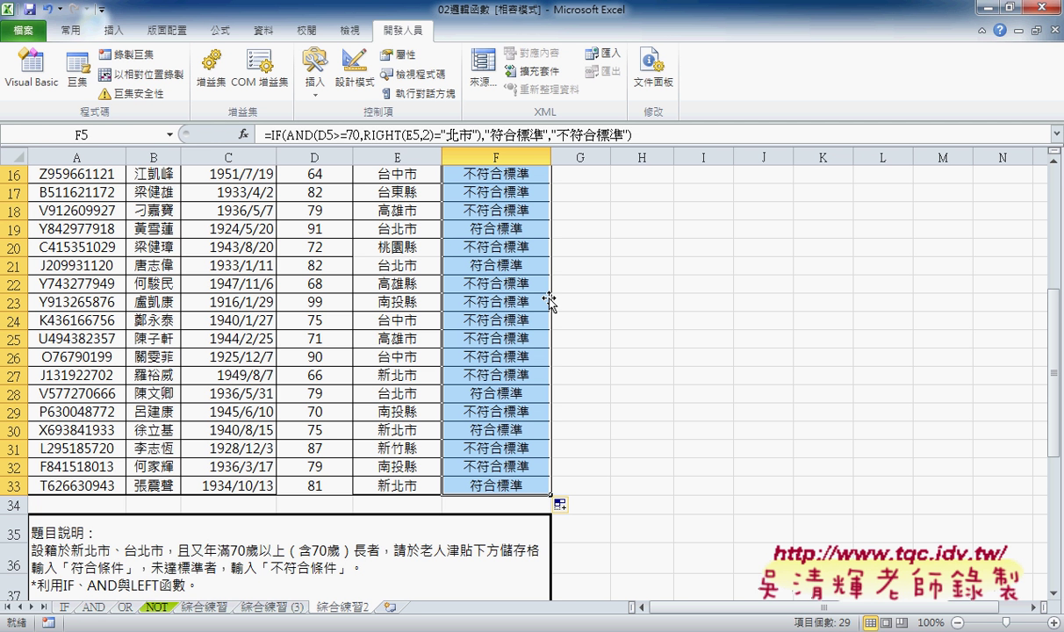
{"action": "left_click", "coordinate": [400, 374]}
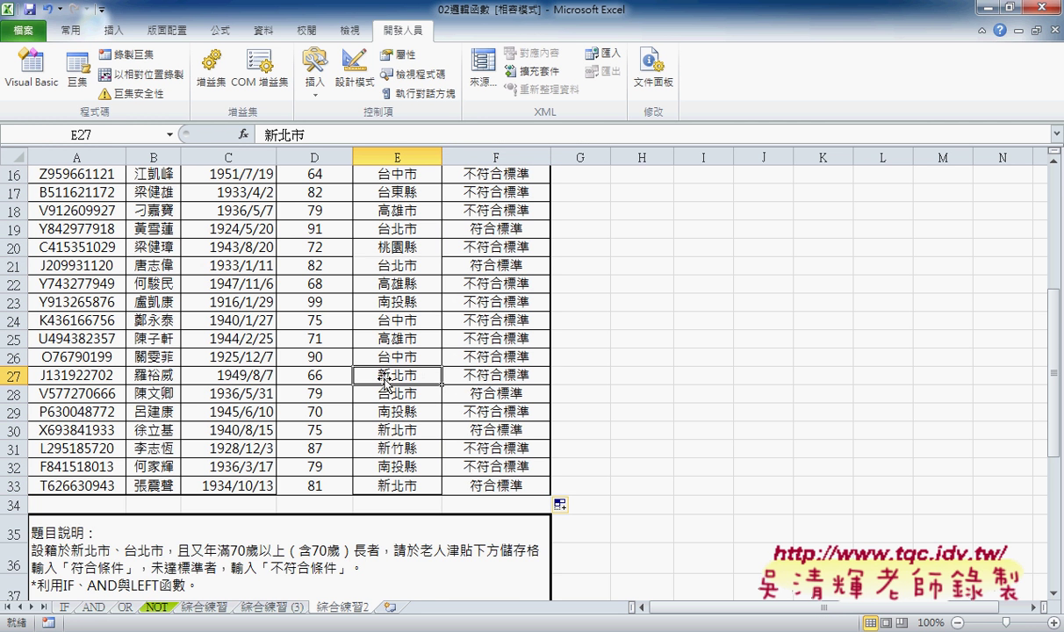
{"action": "scroll", "coordinate": [484, 376], "scroll_direction": "up", "scroll_amount": 2}
{"action": "scroll", "coordinate": [483, 376], "scroll_direction": "up", "scroll_amount": 3}
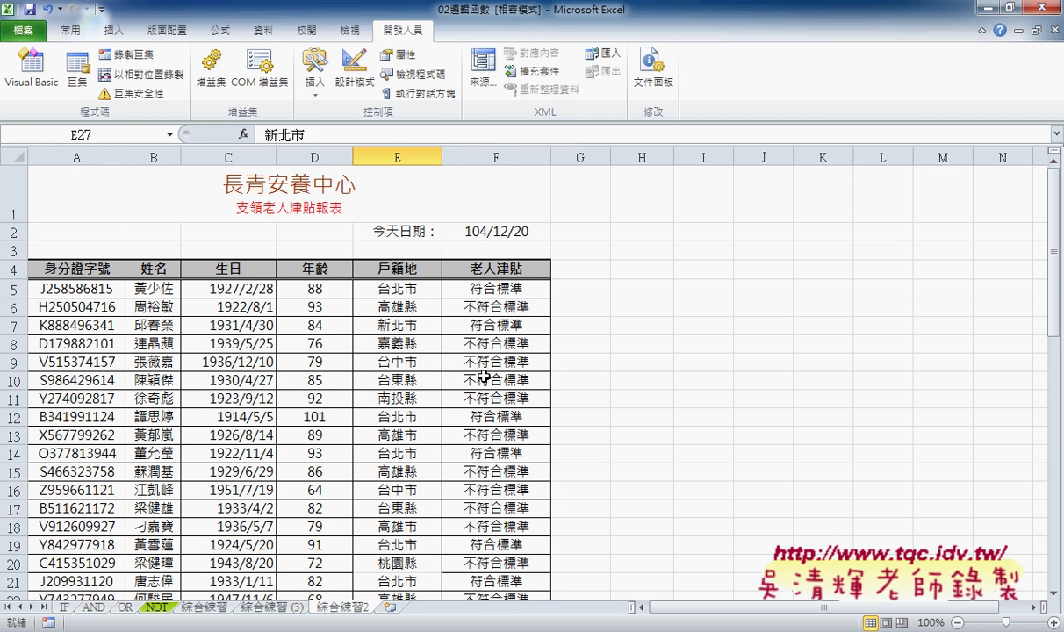
{"action": "left_click", "coordinate": [497, 286]}
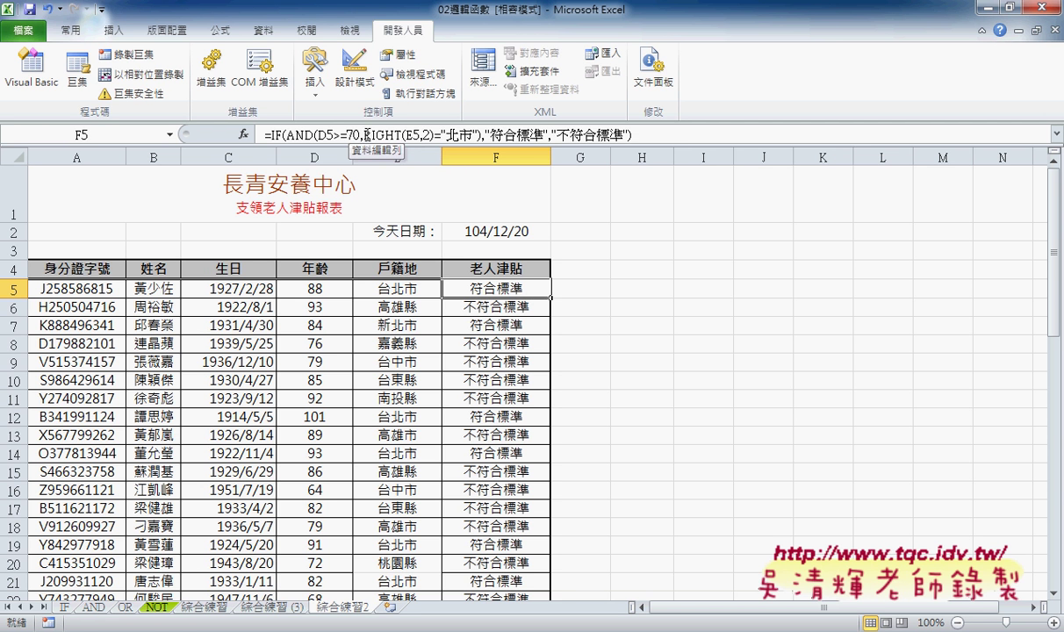
{"action": "left_click", "coordinate": [369, 134]}
{"action": "left_click_drag", "start_coordinate": [364, 135], "coordinate": [479, 134]}
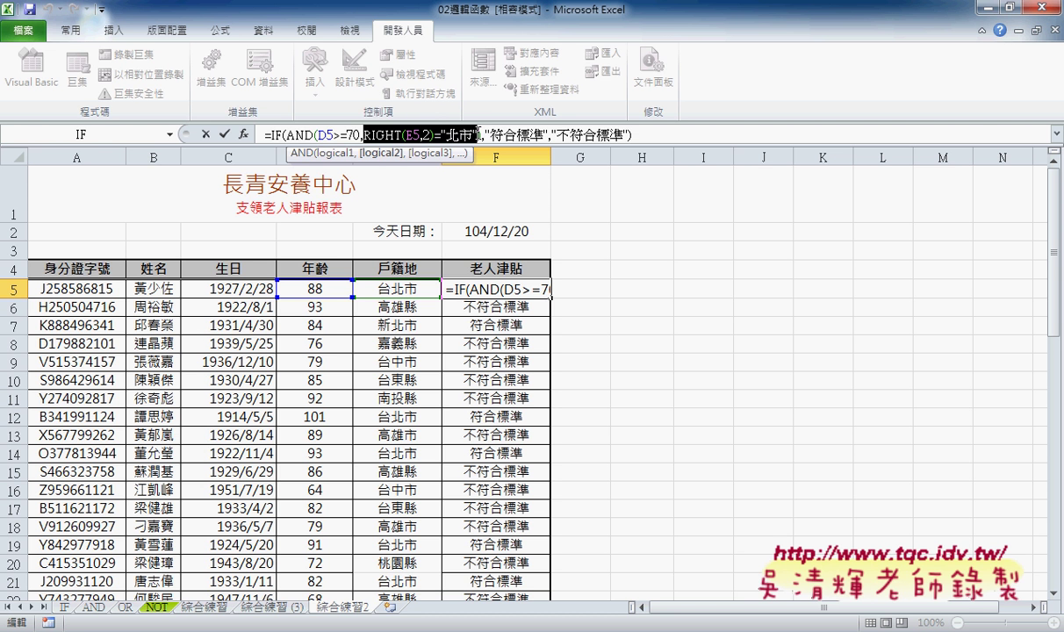
{"action": "type", "text": ")"}
{"action": "key", "text": "ctrl+Return"}
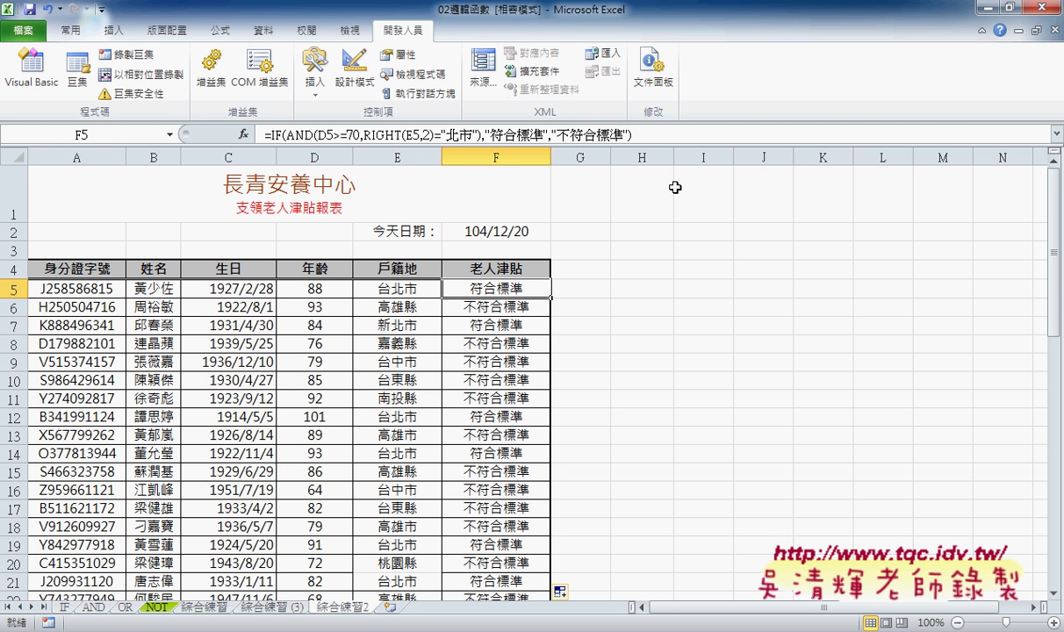
{"action": "left_click", "coordinate": [597, 264]}
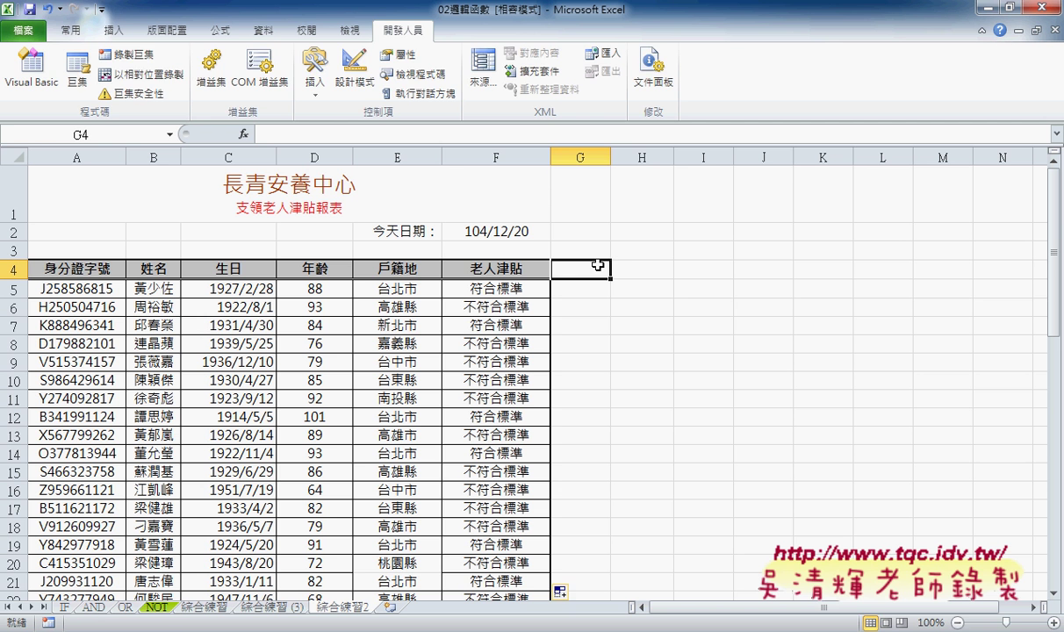
Step: Type the header VBA into G4, then select F5 to view its formula
{"action": "type", "text": "VBA"}
{"action": "key", "text": "Tab"}
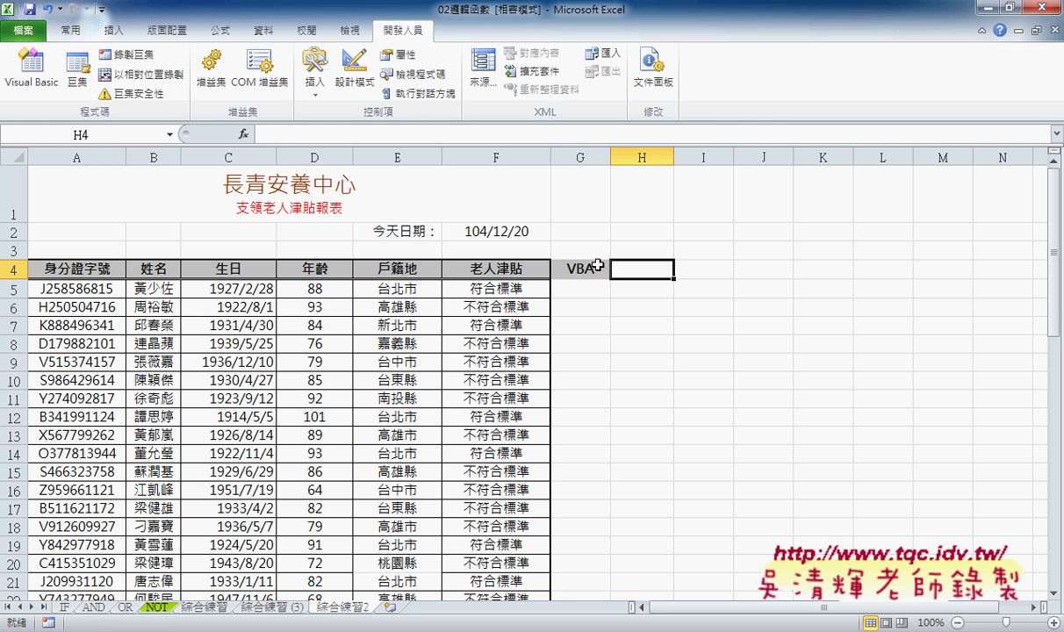
{"action": "key", "text": "Return"}
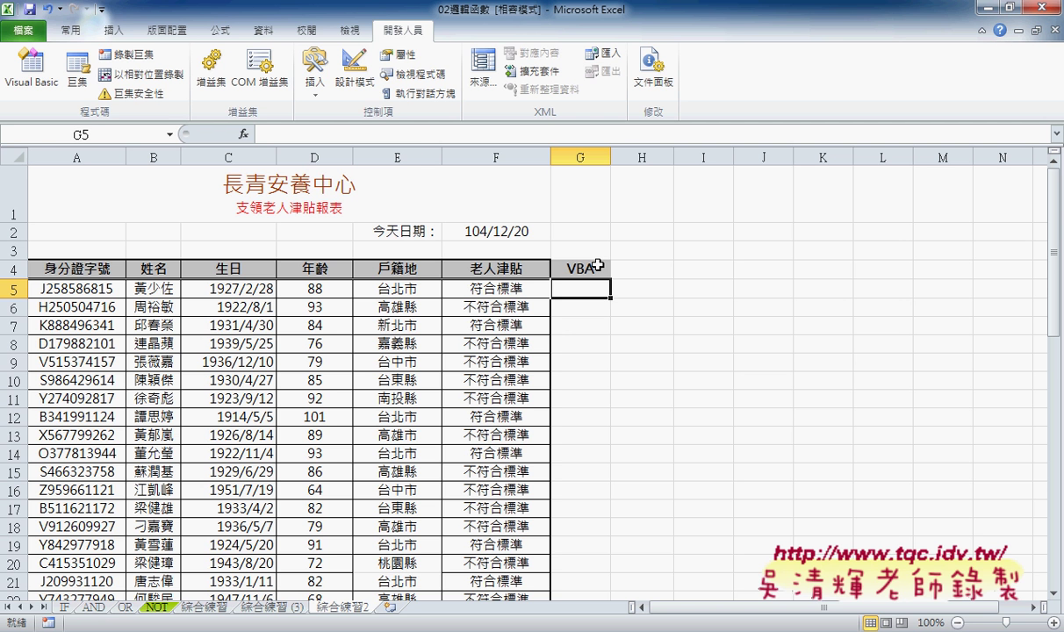
{"action": "left_click", "coordinate": [518, 289]}
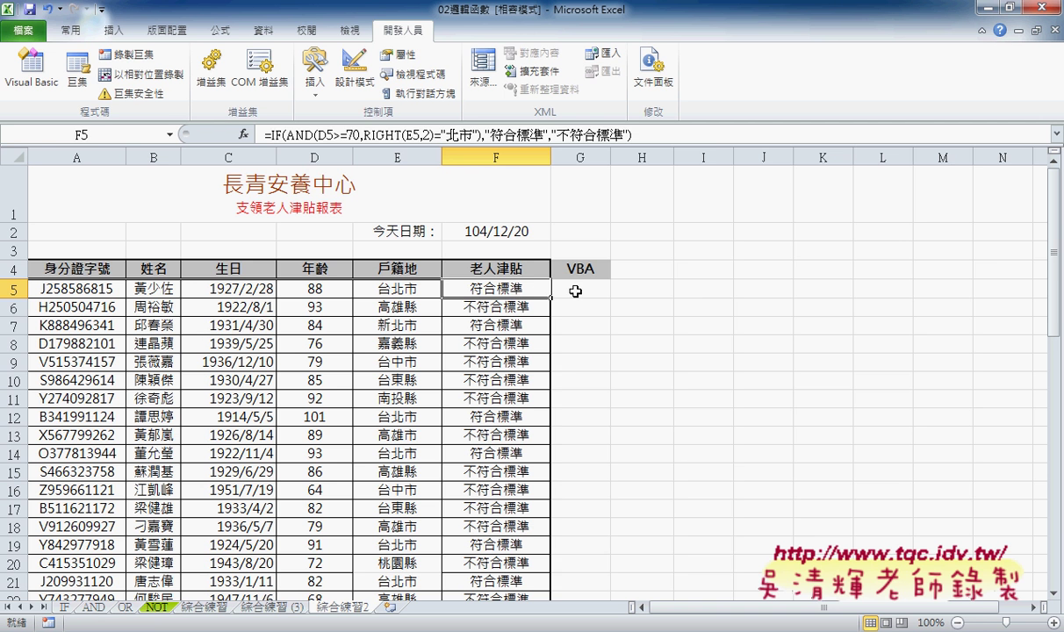
Step: Widen column G, then review the IF formula in F5 and the DATEDIF formula in D5
{"action": "left_click", "coordinate": [583, 288]}
{"action": "left_click_drag", "start_coordinate": [612, 158], "coordinate": [681, 159]}
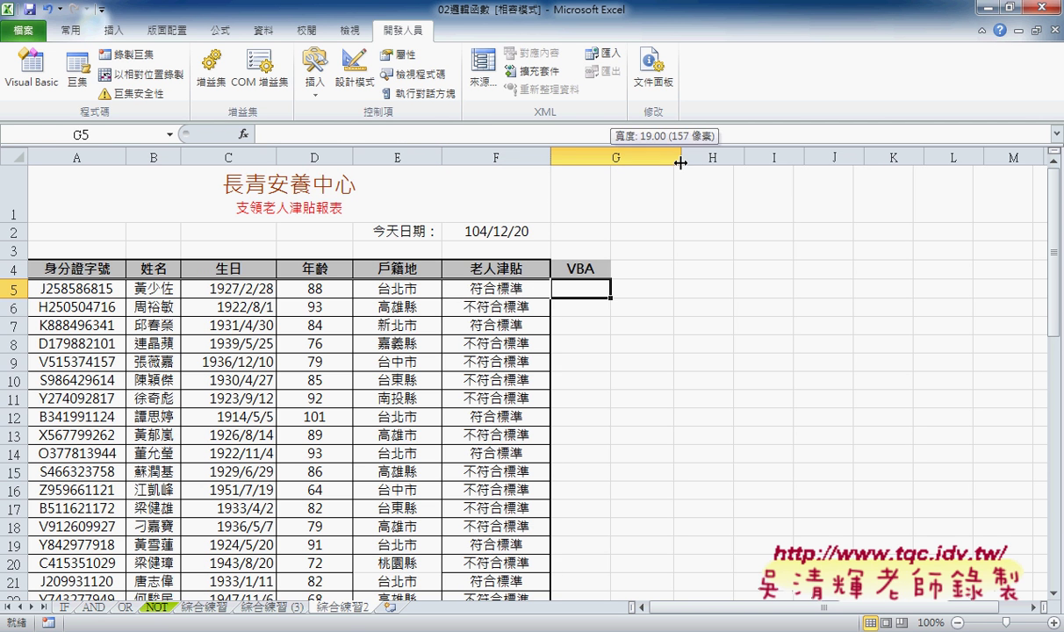
{"action": "left_click", "coordinate": [506, 289]}
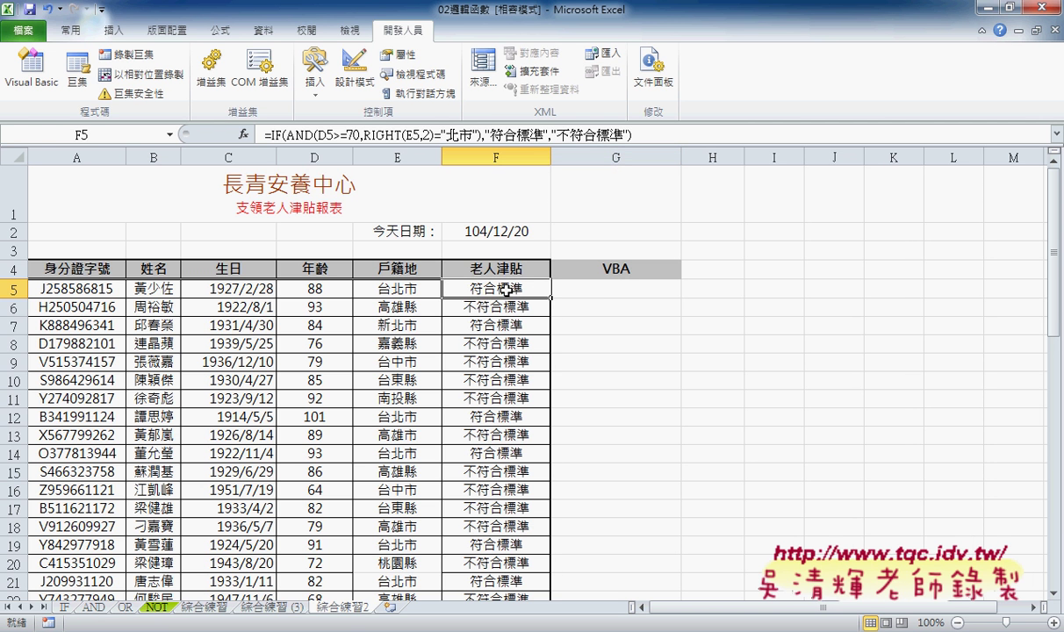
{"action": "left_click", "coordinate": [612, 287]}
{"action": "left_click", "coordinate": [514, 288]}
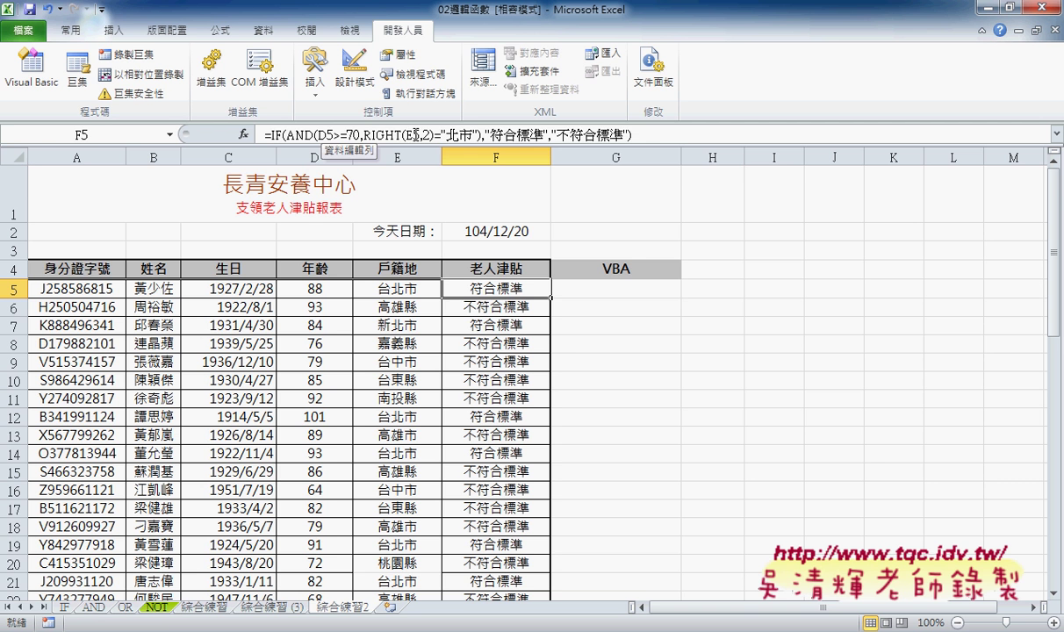
{"action": "left_click", "coordinate": [612, 283]}
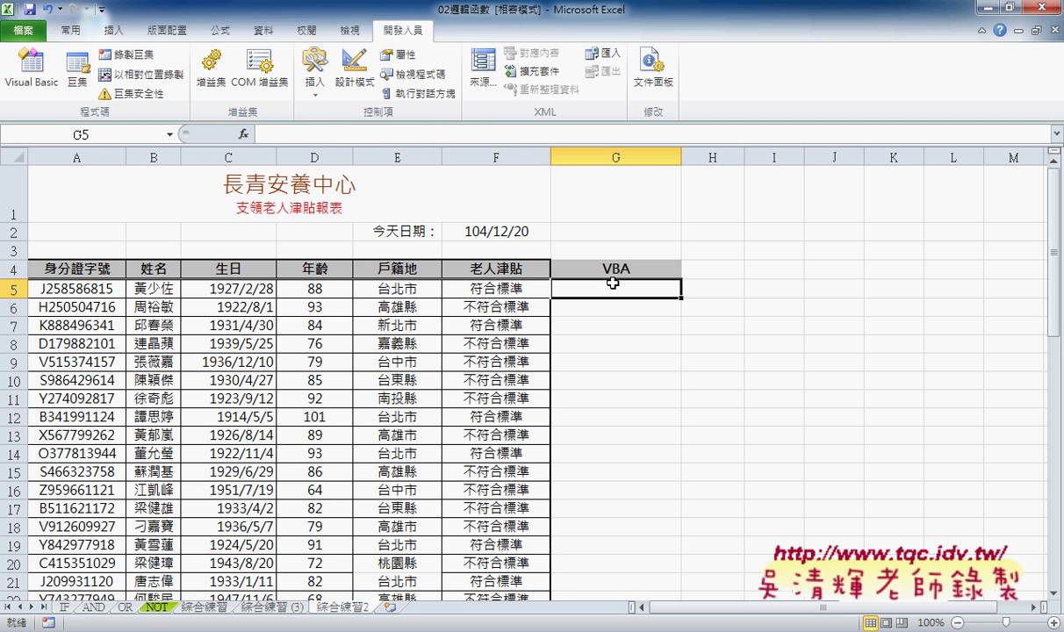
{"action": "left_click", "coordinate": [532, 291]}
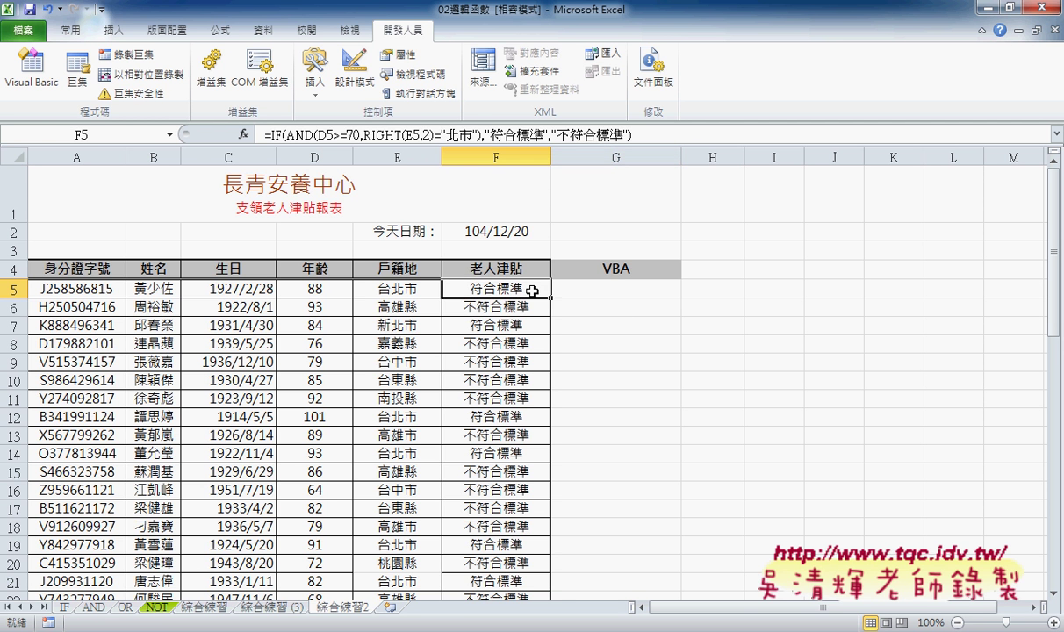
{"action": "left_click", "coordinate": [314, 291]}
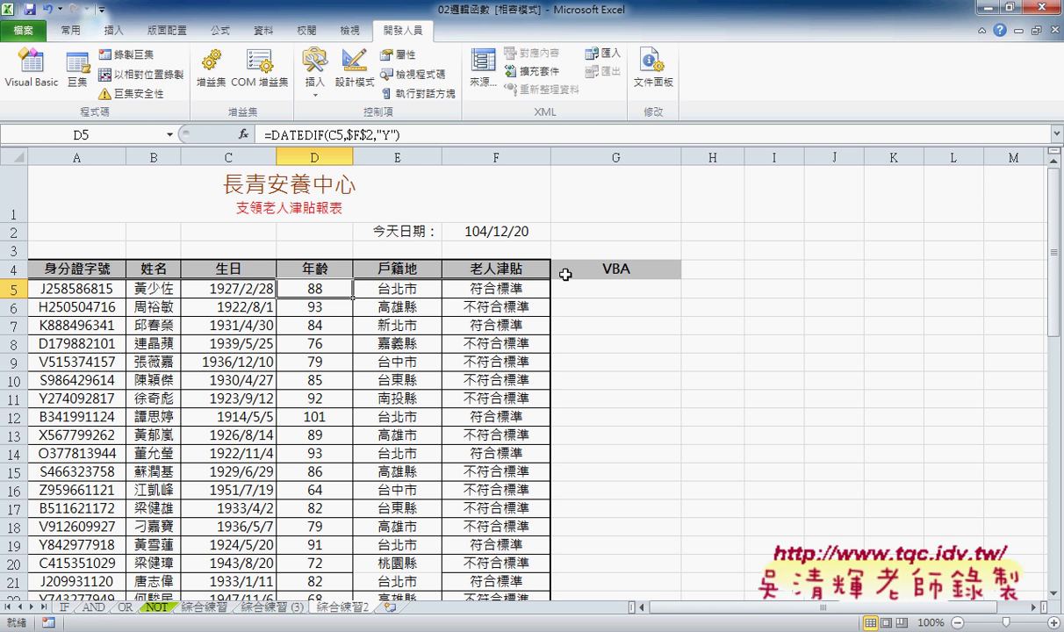
{"action": "left_click", "coordinate": [624, 293]}
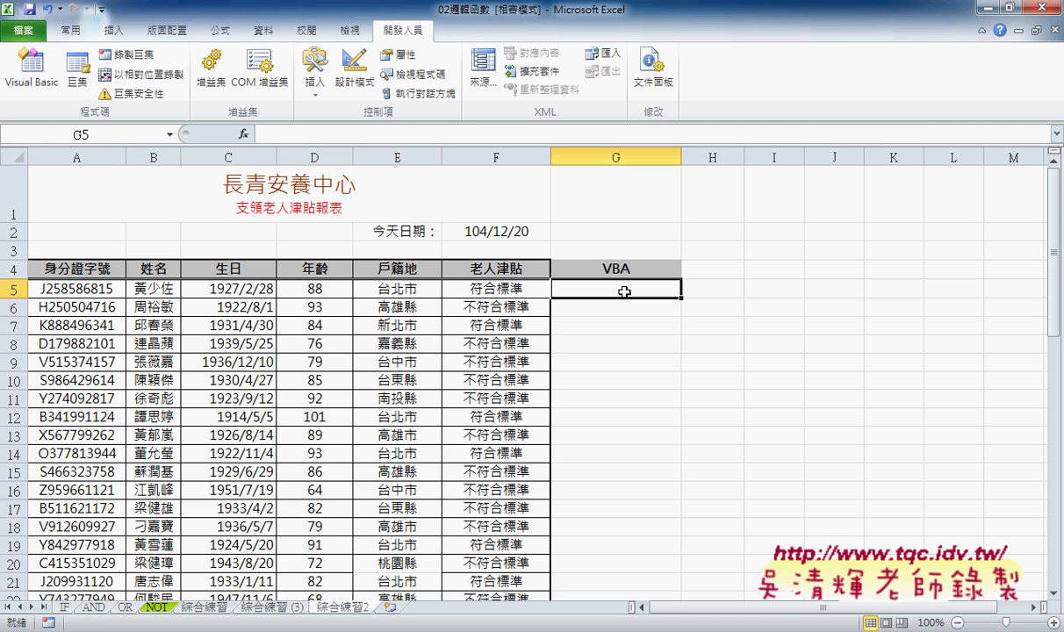